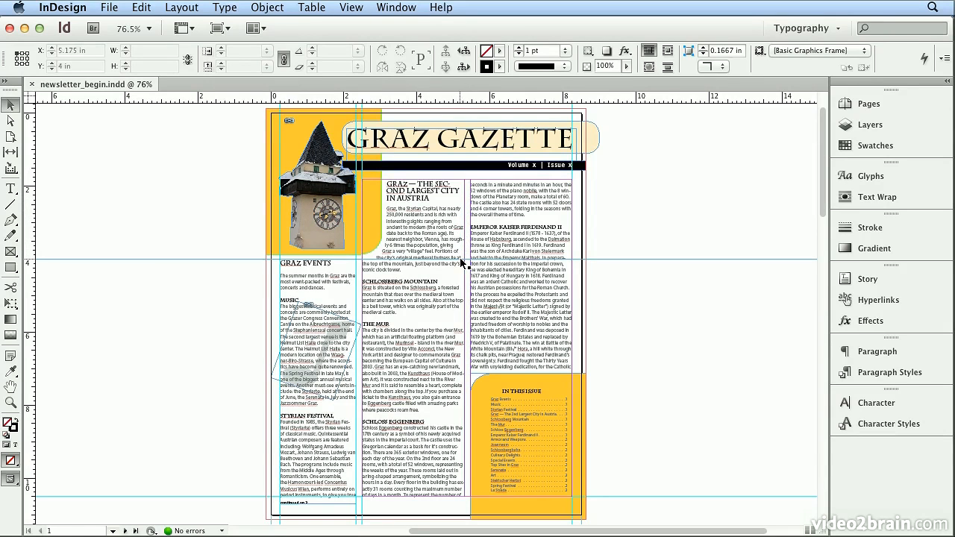
- Turn off hyphenation in the Heading 1 paragraph style used by the main article's headline
double_click(433, 185)
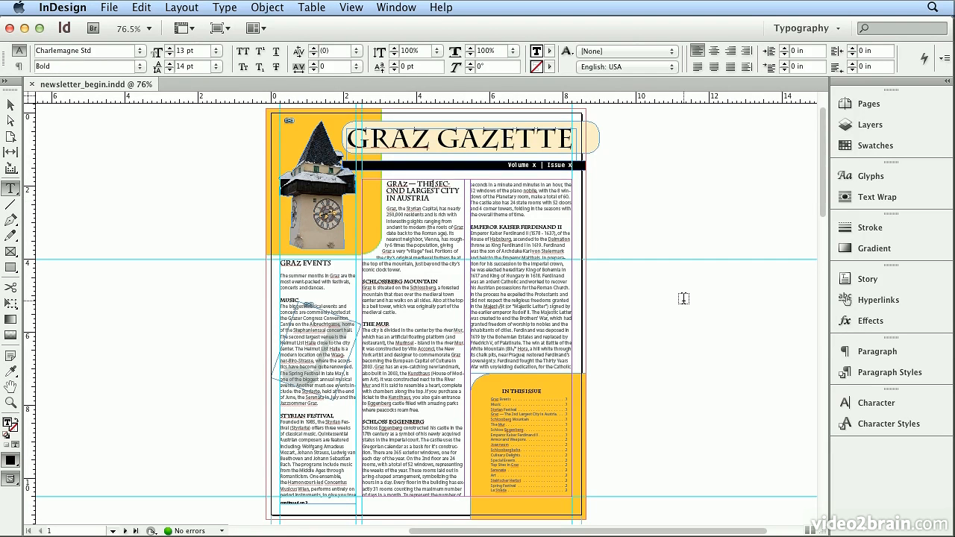
left_click(877, 373)
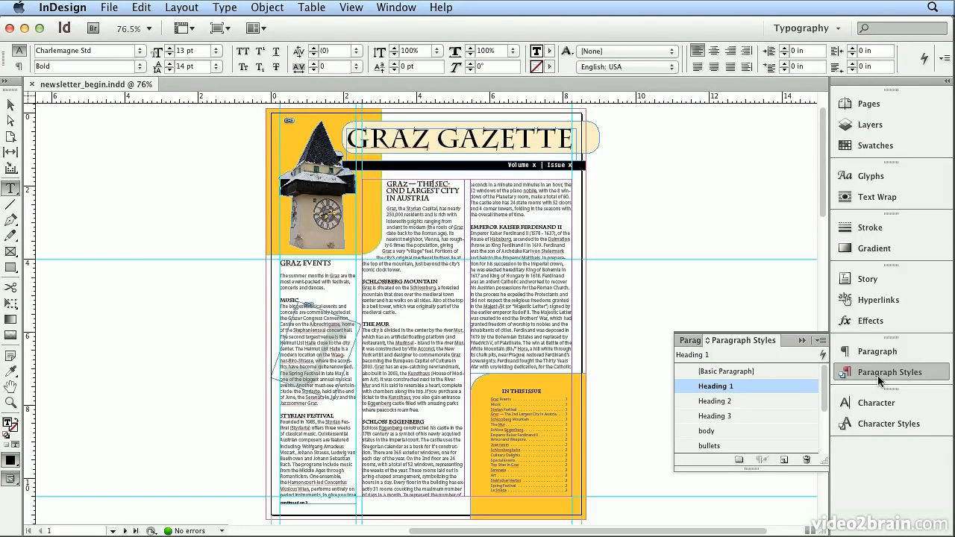
double_click(772, 385)
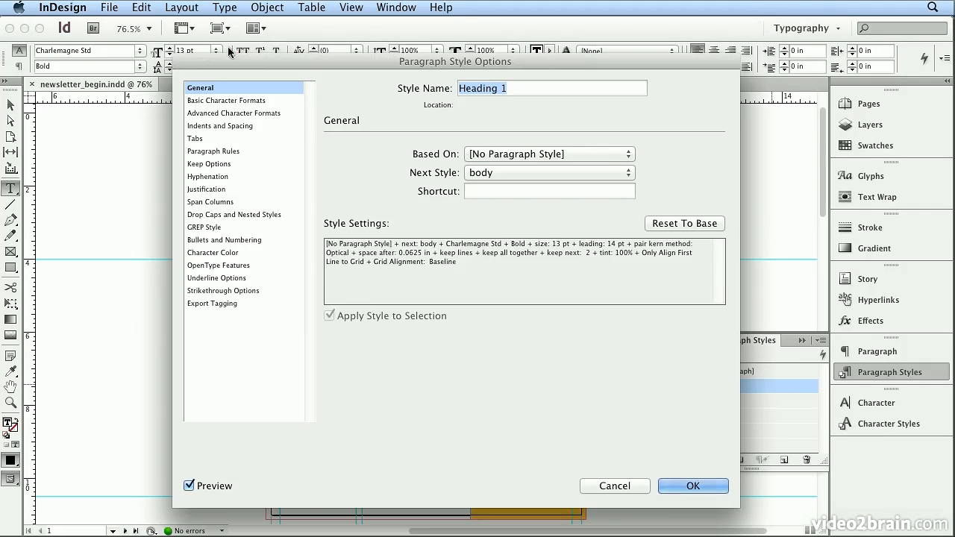
left_click_drag(230, 61, 571, 71)
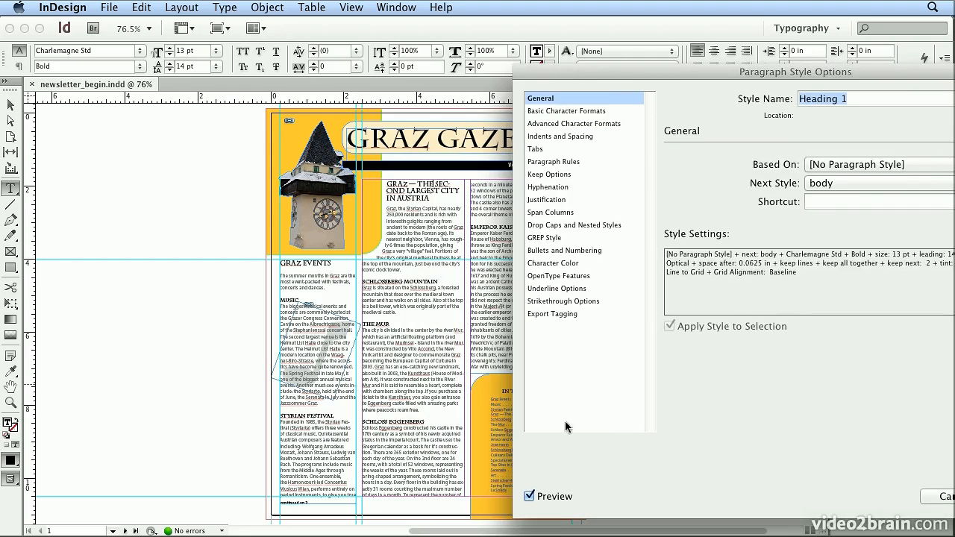
left_click(550, 189)
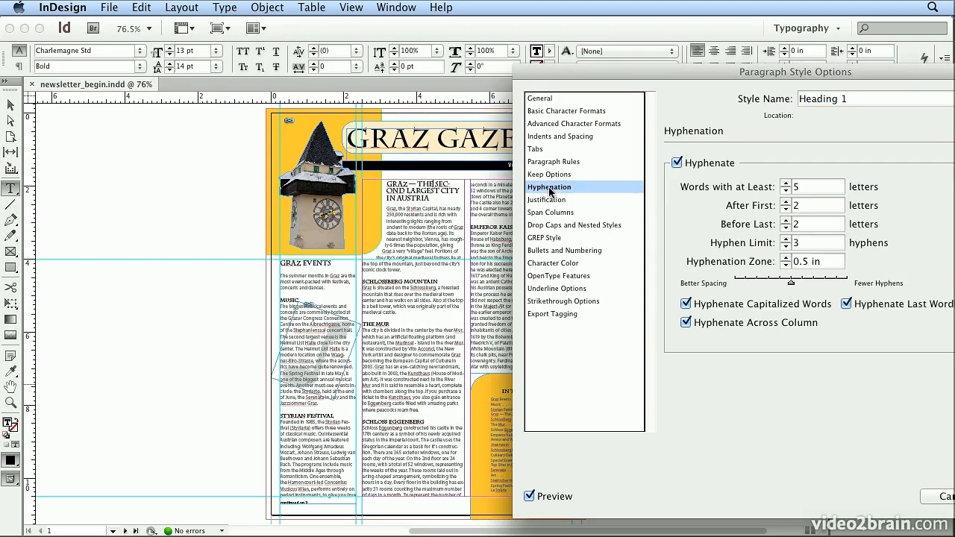
left_click(700, 164)
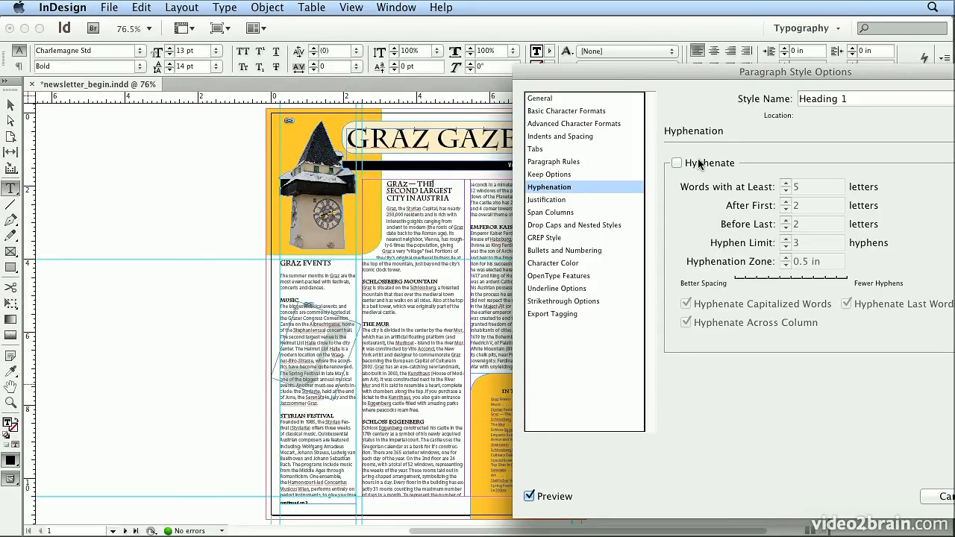
left_click_drag(597, 74, 399, 48)
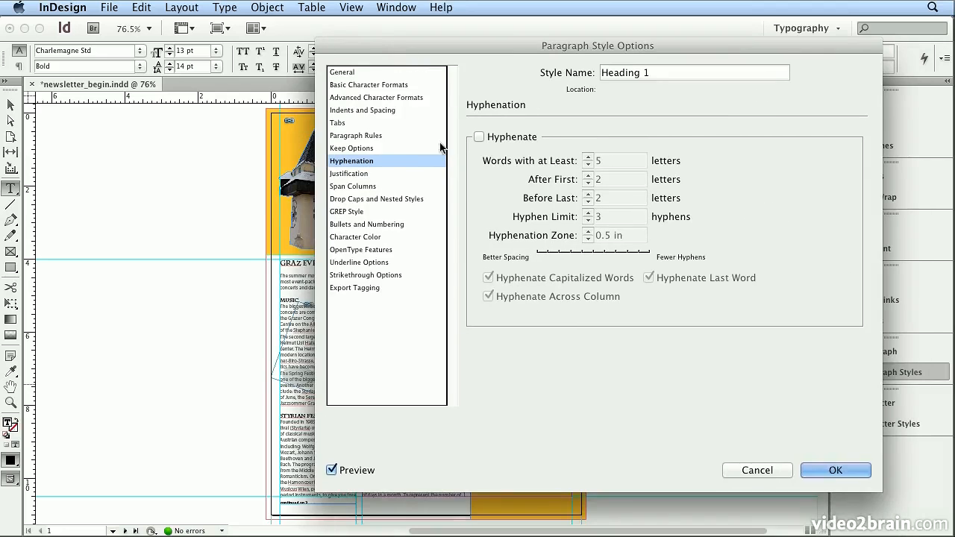
left_click(813, 468)
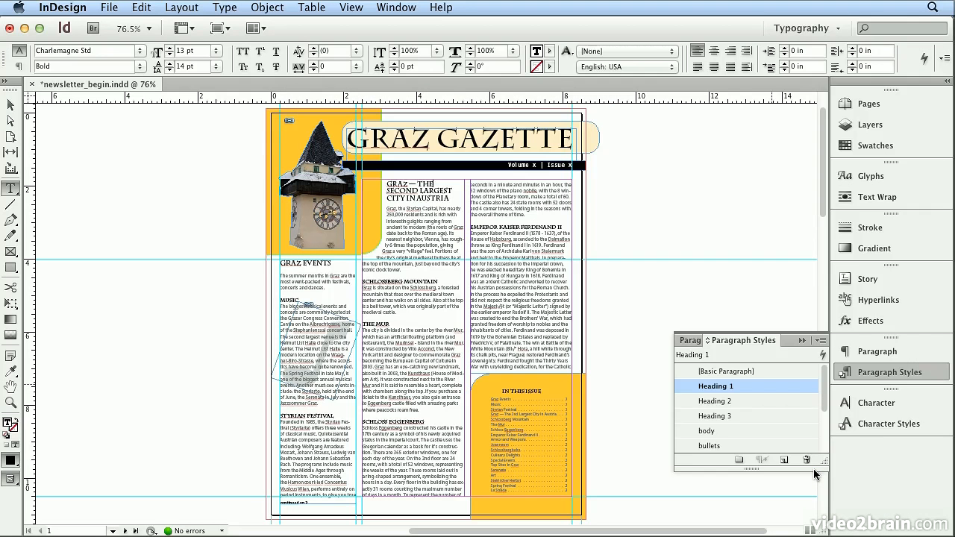
- Examine the hyphenated line endings in the body text across the columns of page 1
left_click(443, 241)
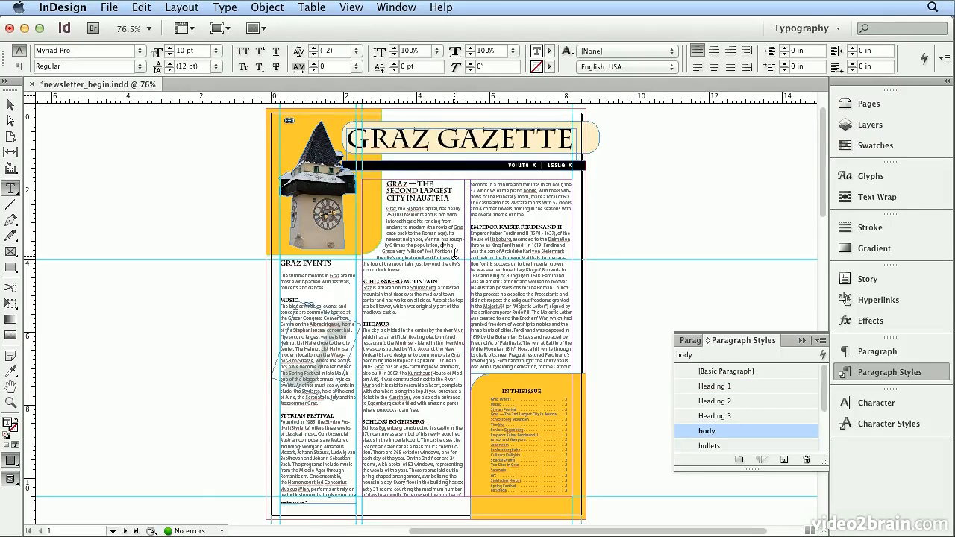
key("super+equal")
key("super+equal")
key("super+equal")
key("super+equal")
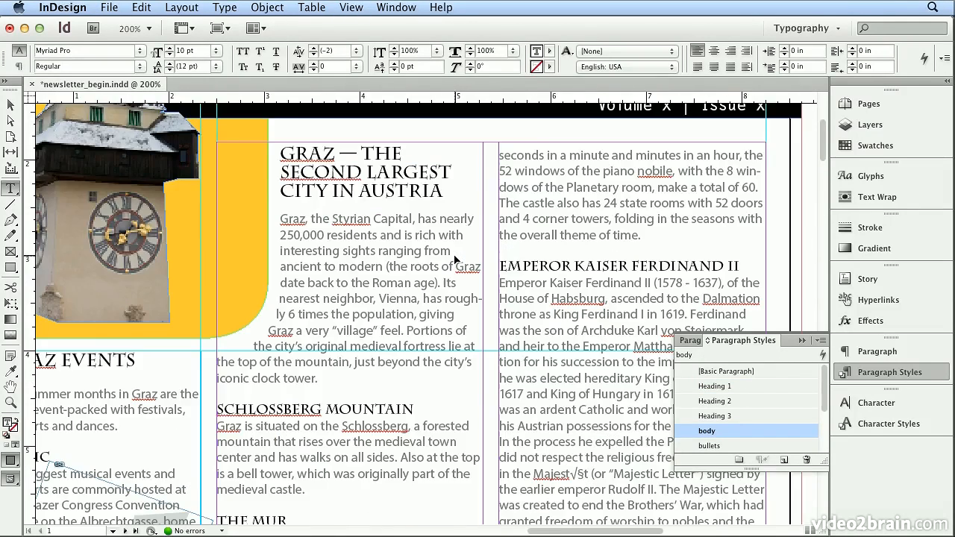
key("super+equal")
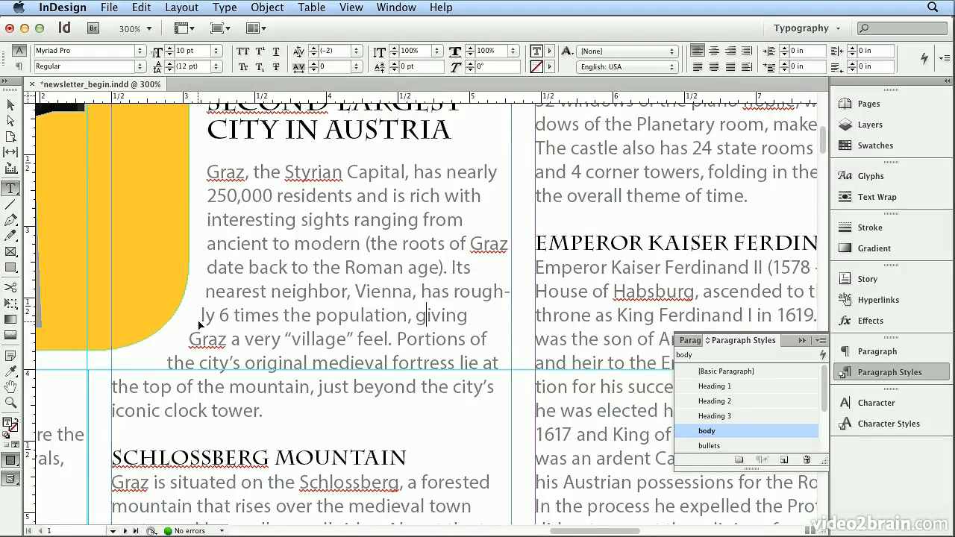
key("super+minus")
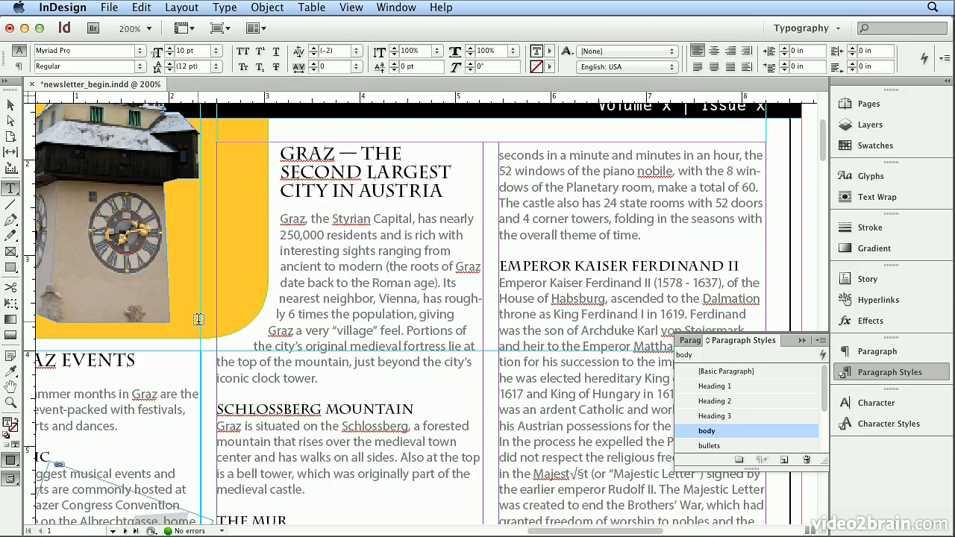
left_click(848, 374)
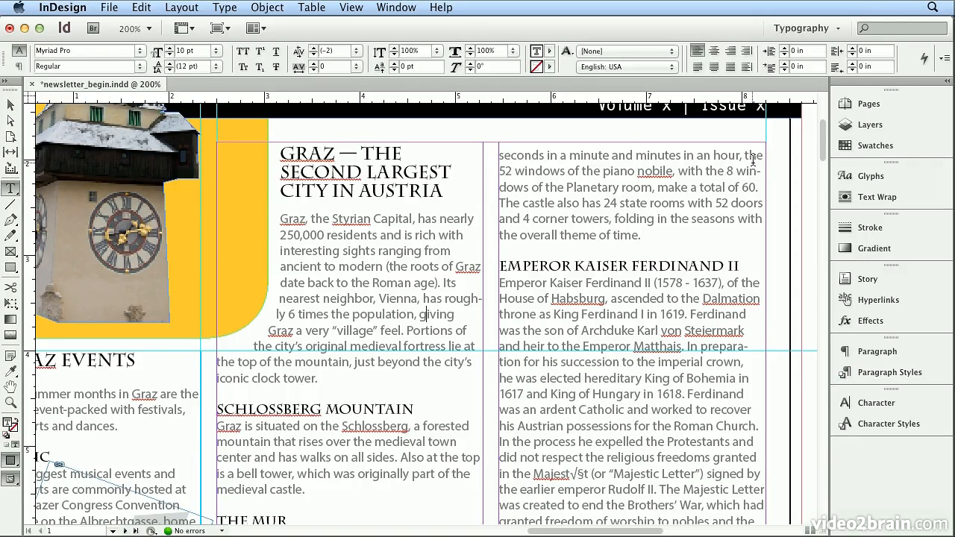
scroll(404, 326, "down", 5)
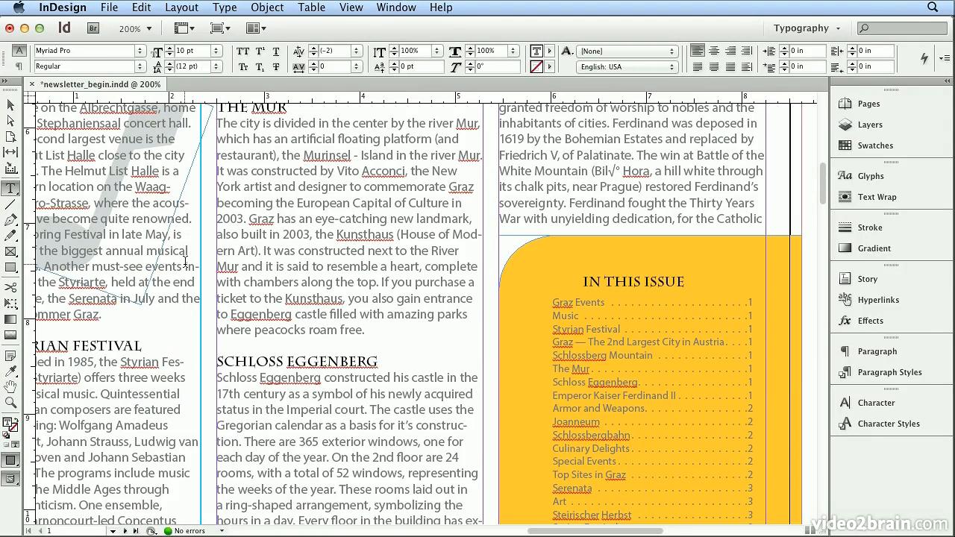
left_click_drag(184, 265, 194, 265)
scroll(193, 266, "up", 5)
- In the body paragraph style's hyphenation settings, require words of at least 8 letters, 3 letters after first and 3 before last
left_click(394, 297)
left_click(889, 373)
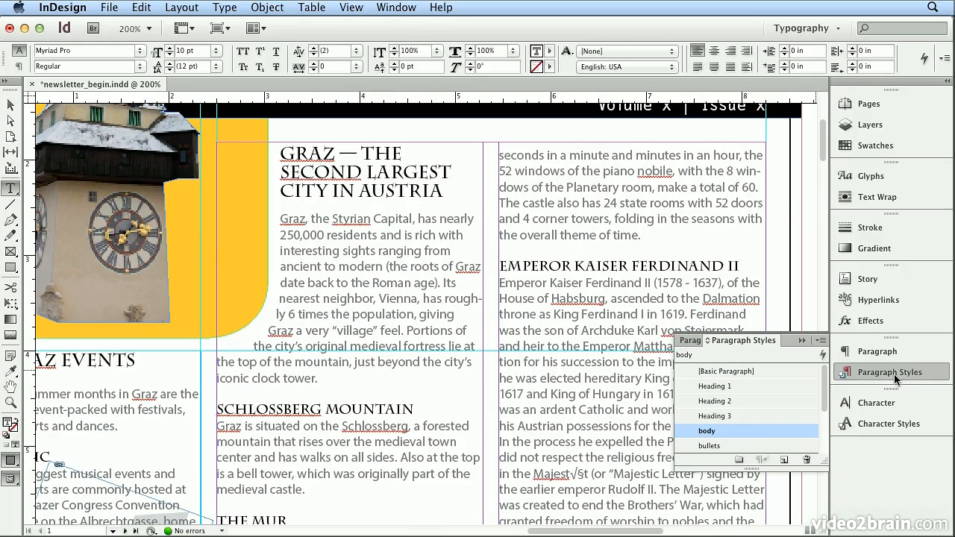
double_click(731, 432)
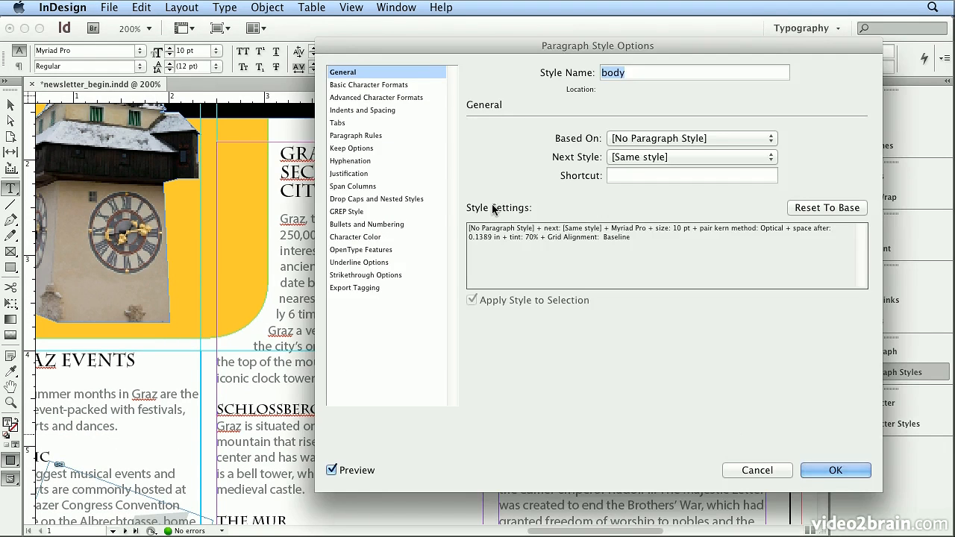
left_click_drag(440, 48, 613, 77)
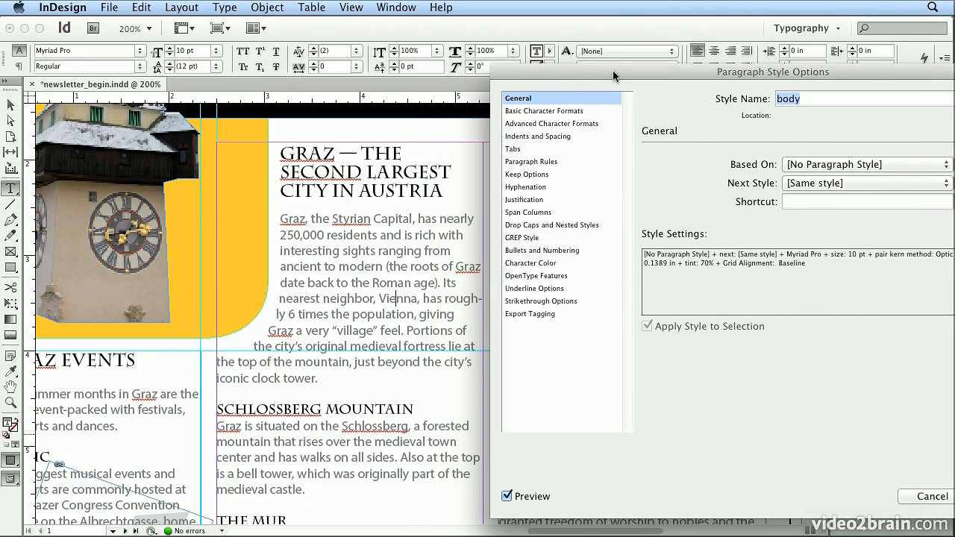
left_click(534, 191)
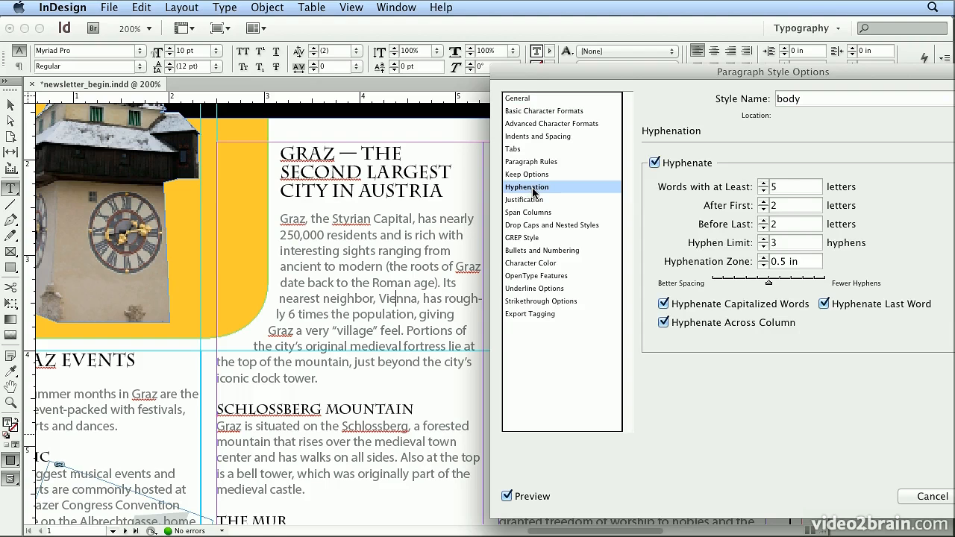
left_click(764, 184)
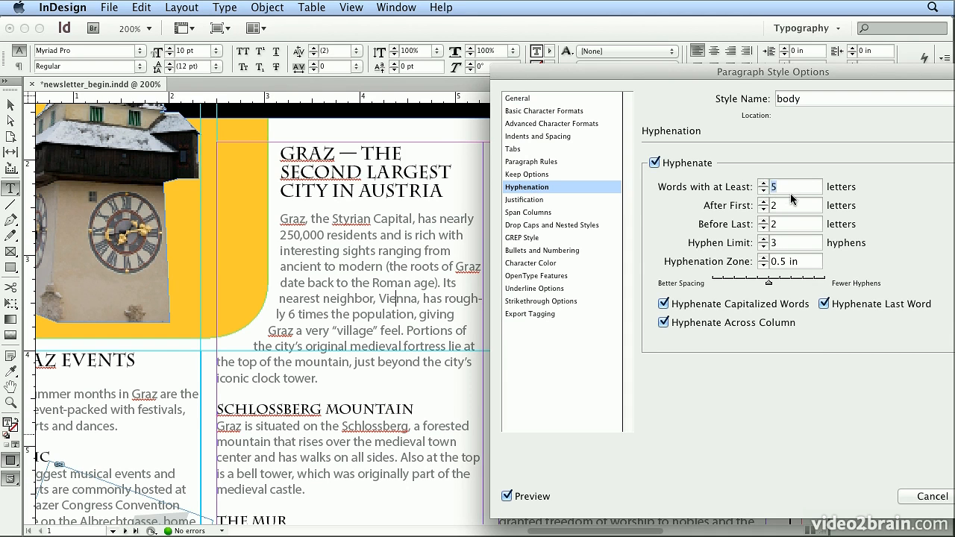
type("8")
key("Tab")
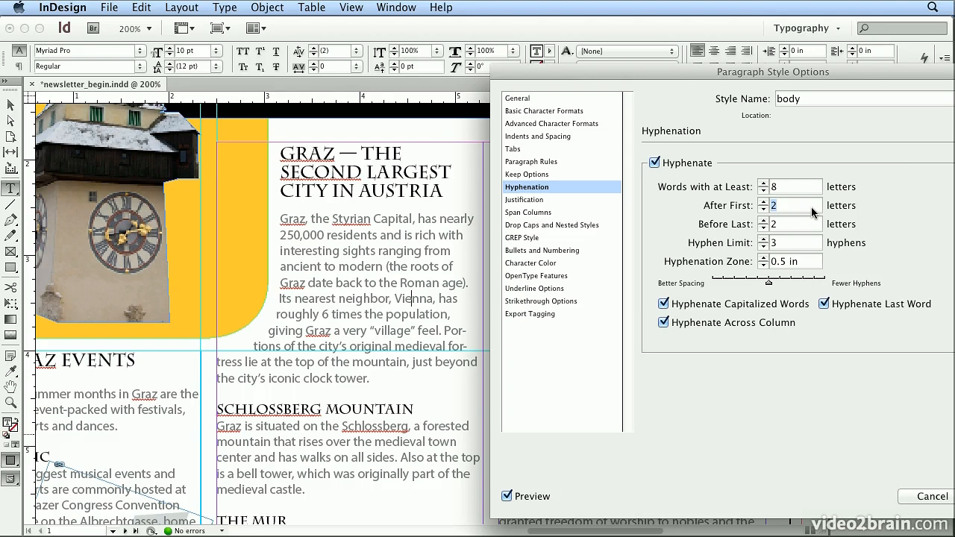
type("3")
key("Tab")
- Set the body style's hyphen limit to 1 and disable hyphenation of capitalized words, last words and across columns
double_click(781, 240)
type("1")
key("Tab")
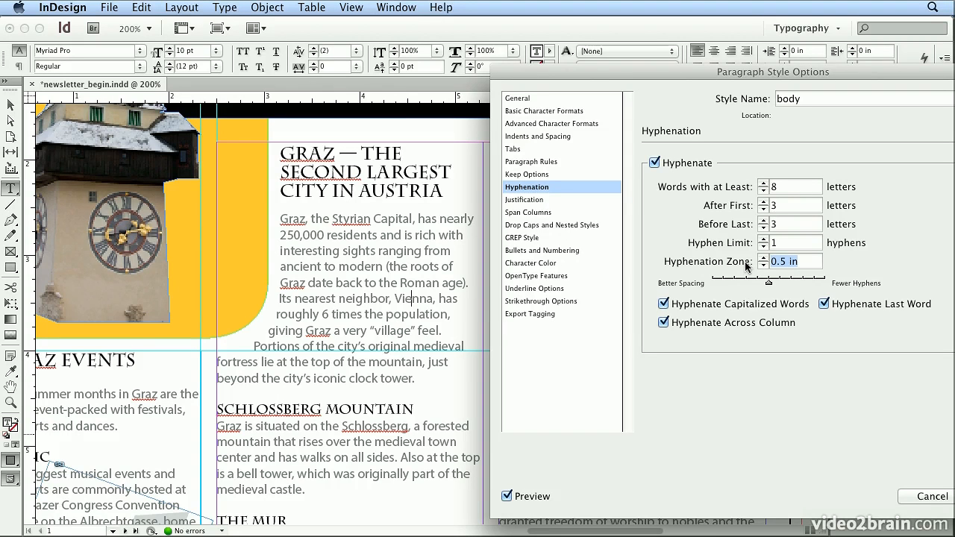
left_click(717, 306)
left_click(707, 325)
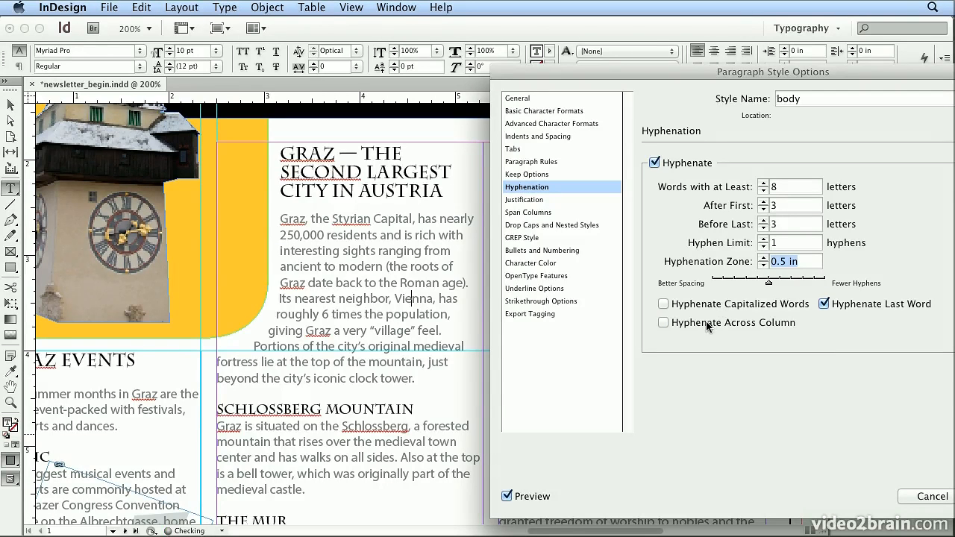
left_click(843, 304)
left_click_drag(745, 72, 571, 59)
left_click(841, 488)
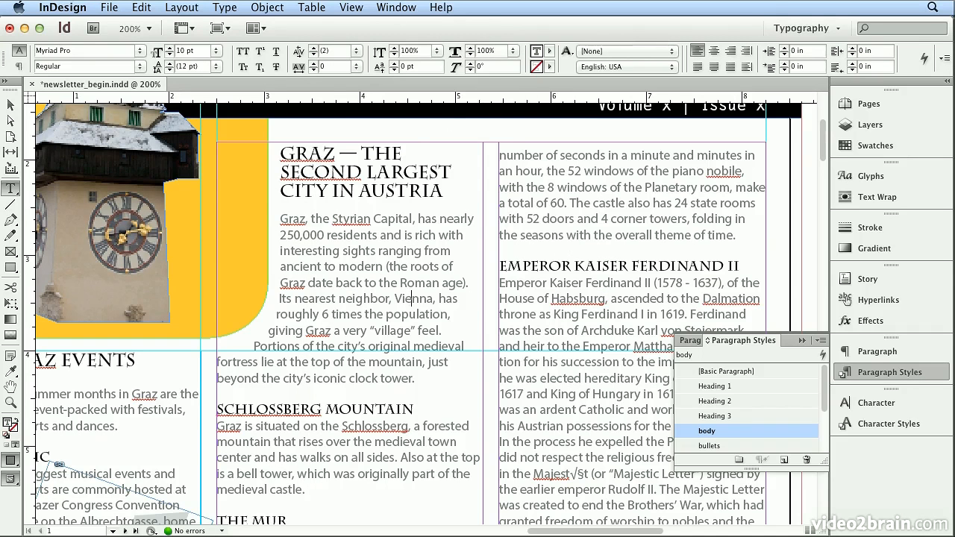
- View page 1 in full and compare it with the fitted spread of pages 2–3, checking the body text flow
left_click(351, 7)
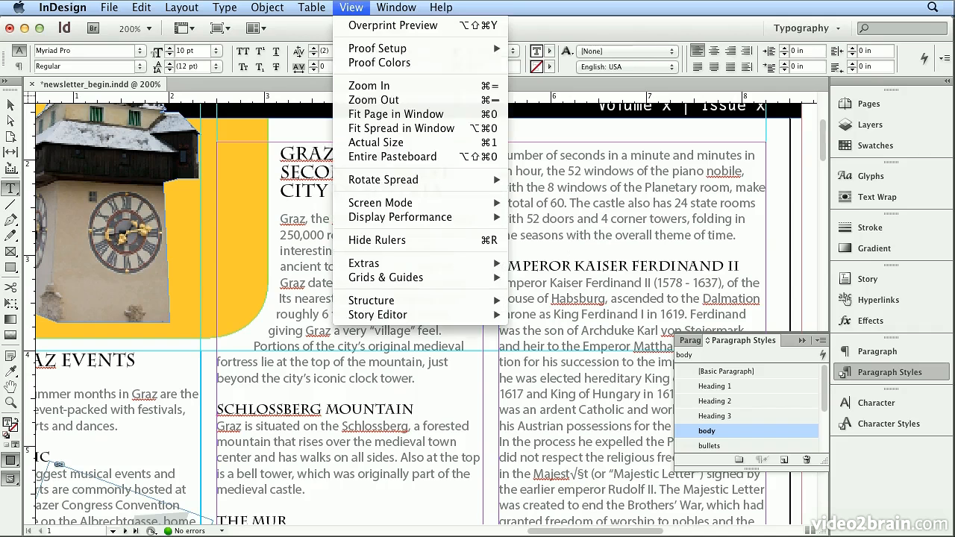
left_click(376, 115)
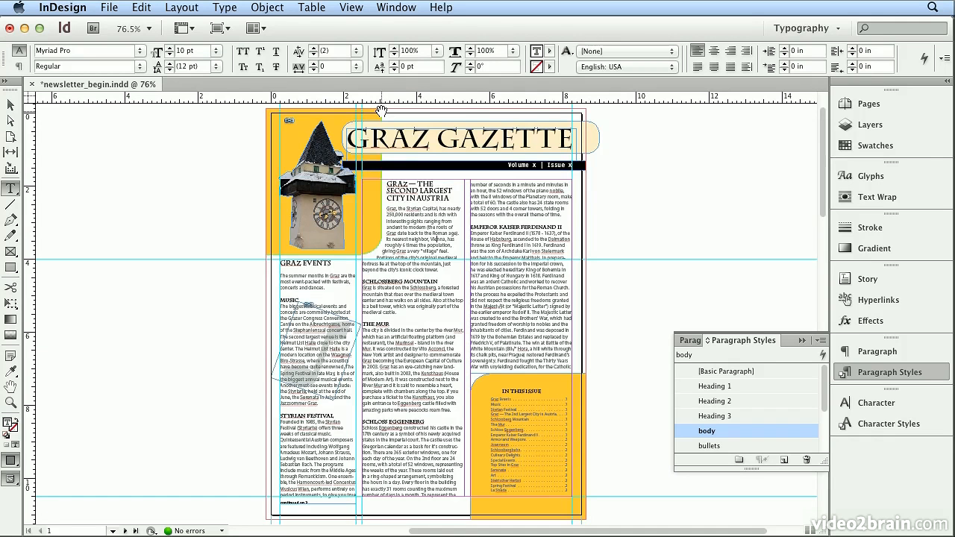
key("shift+Page_Down")
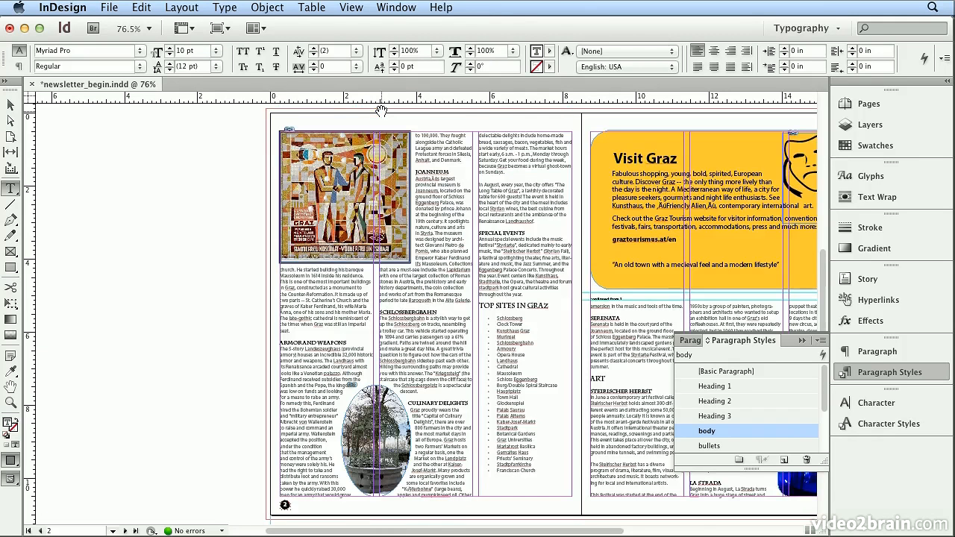
left_click(351, 7)
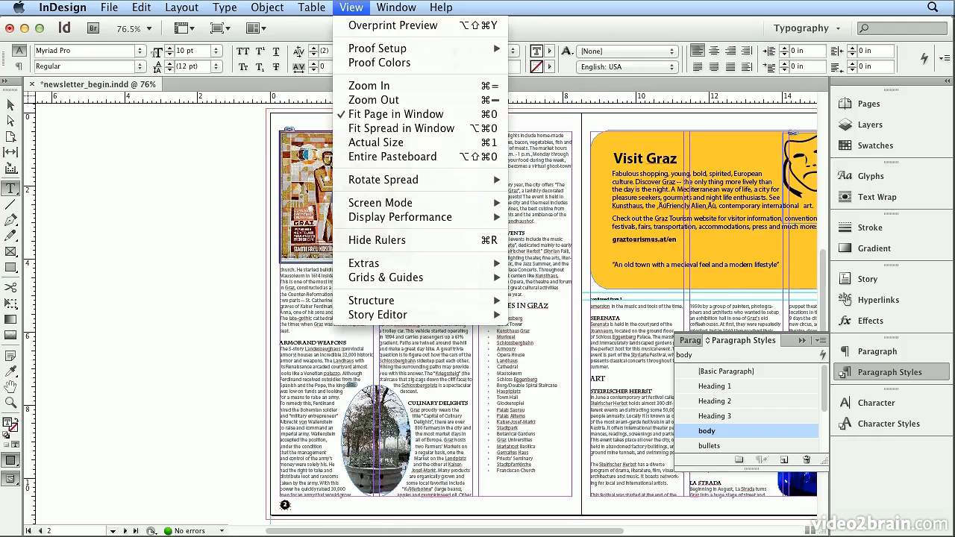
left_click(393, 129)
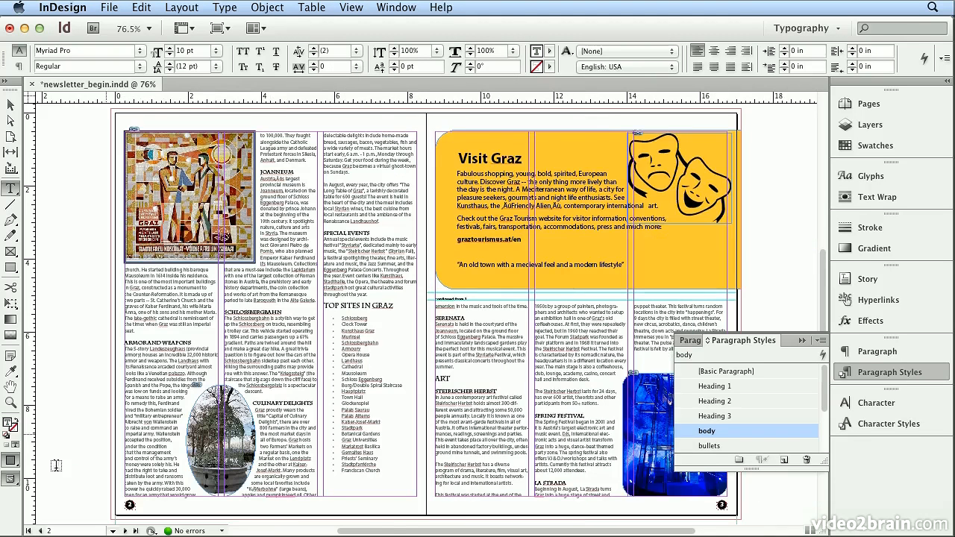
left_click(39, 531)
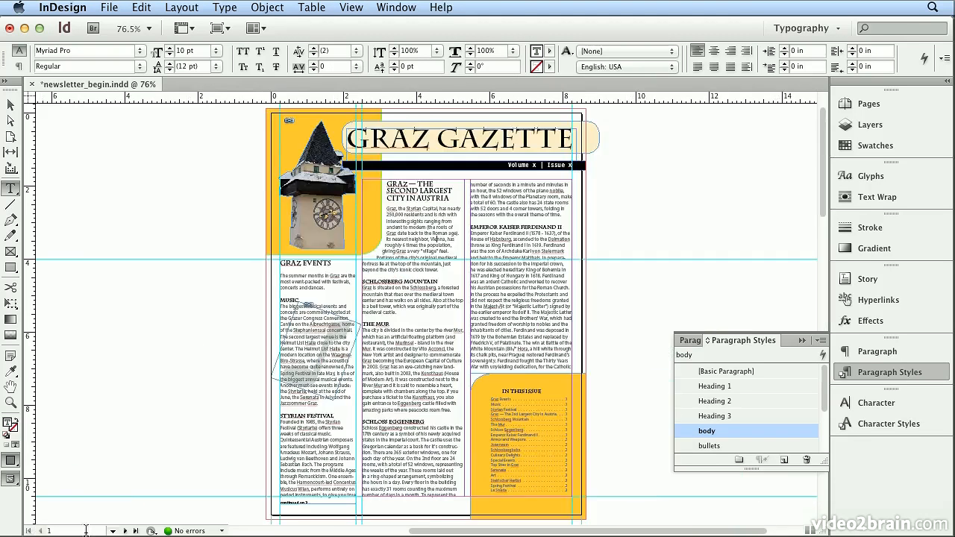
left_click(126, 531)
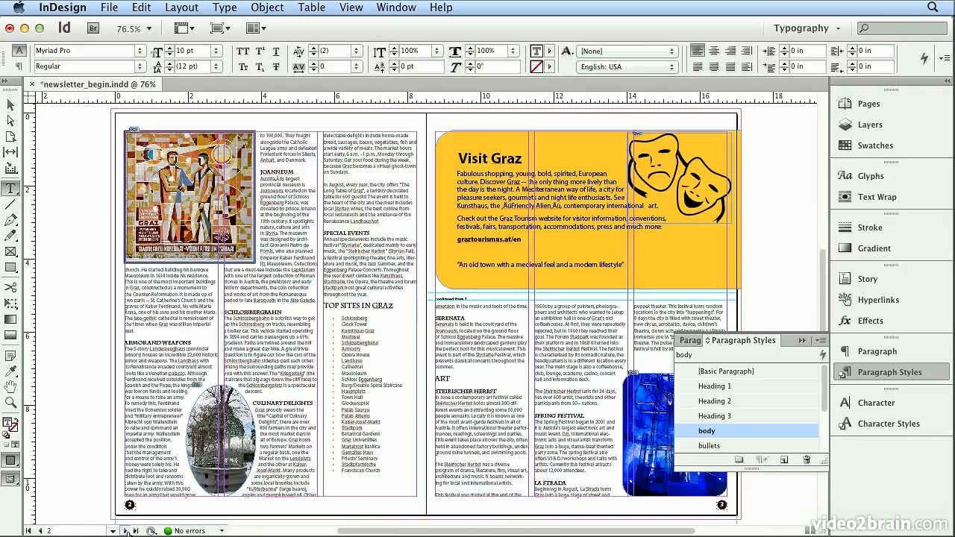
left_click(39, 530)
left_click(125, 531)
left_click(865, 104)
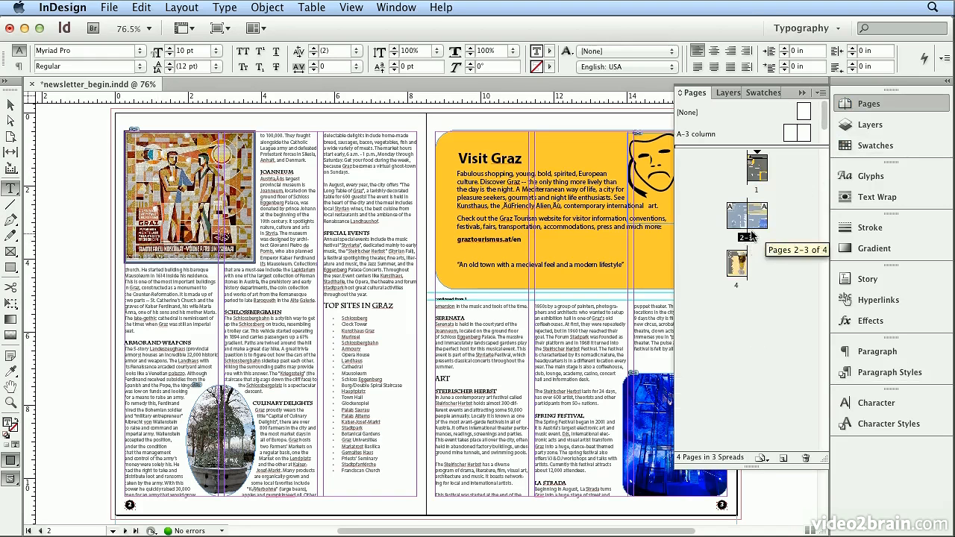
left_click(866, 103)
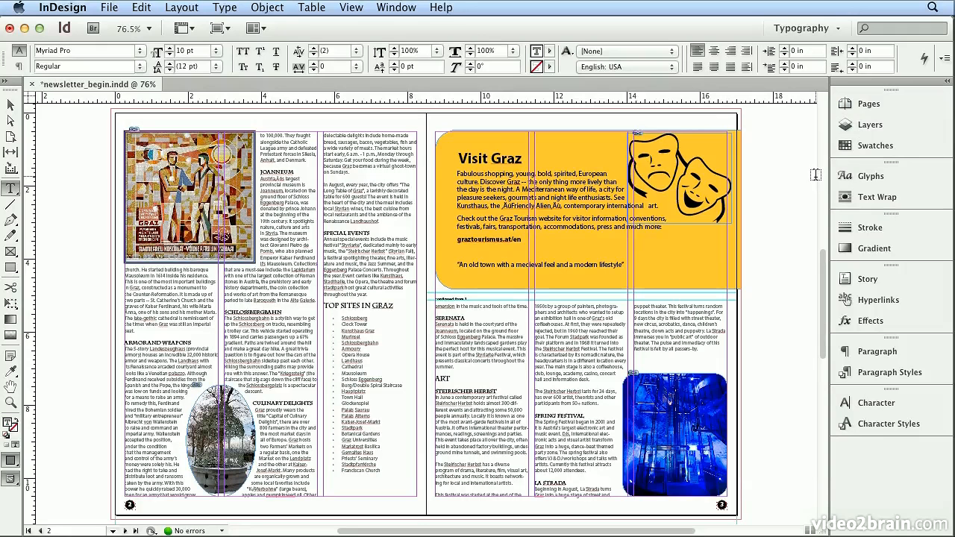
- In the body paragraph style's keep options, keep lines together at the start and end of paragraphs, with 2 lines each
left_click(501, 306)
left_click(453, 495)
left_click(485, 307)
triple_click(487, 306)
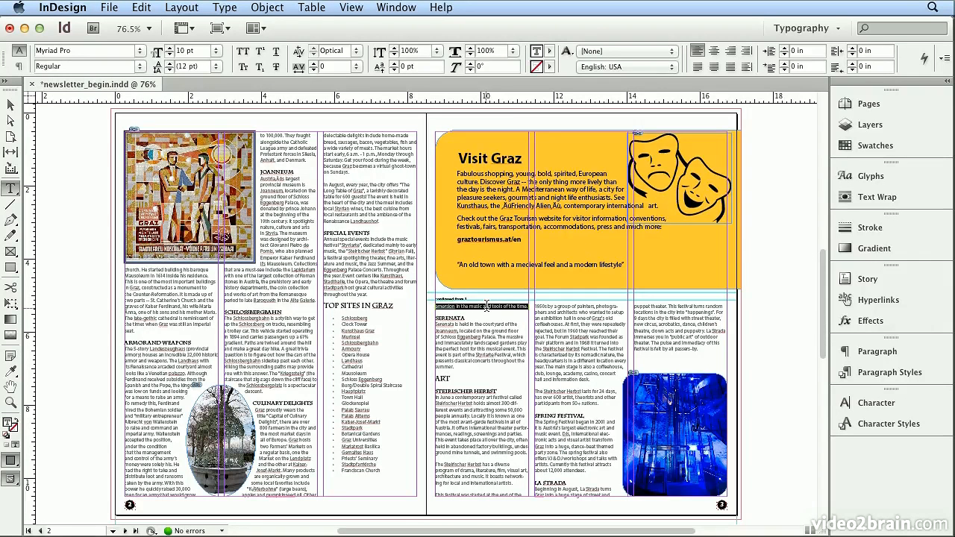
triple_click(470, 495)
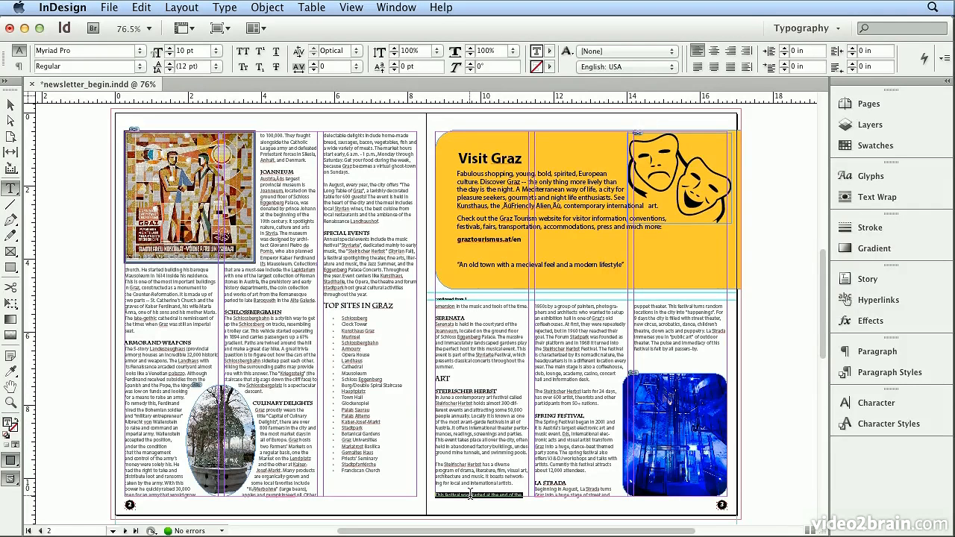
left_click(858, 376)
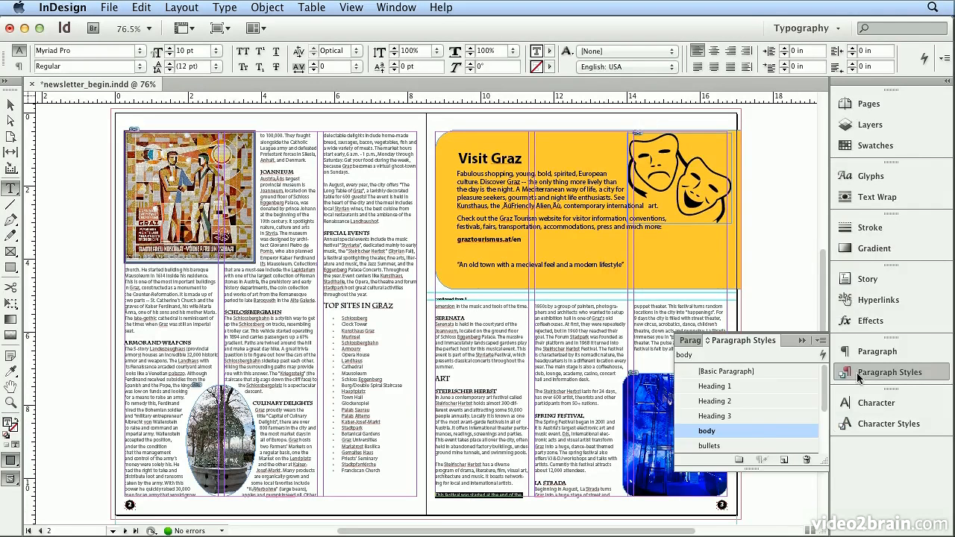
double_click(765, 434)
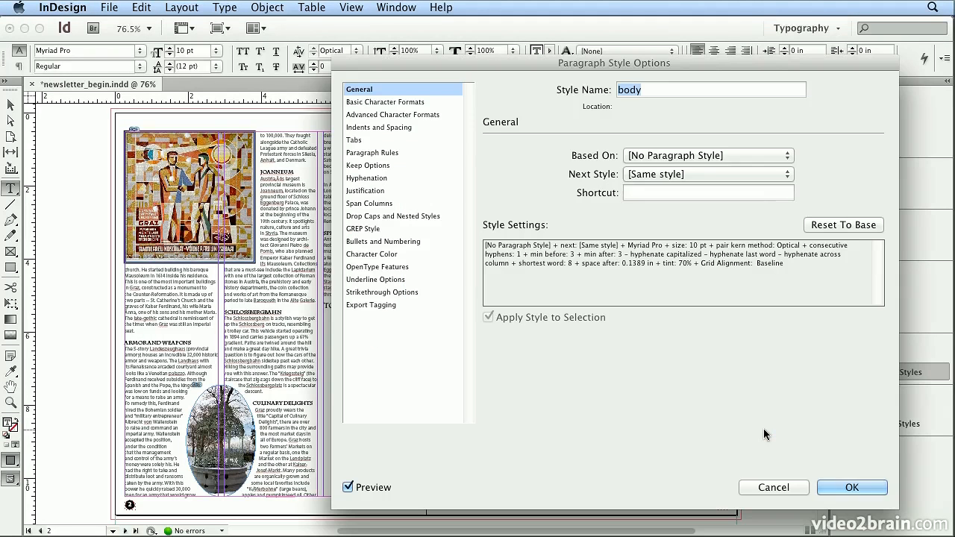
left_click_drag(774, 72, 690, 61)
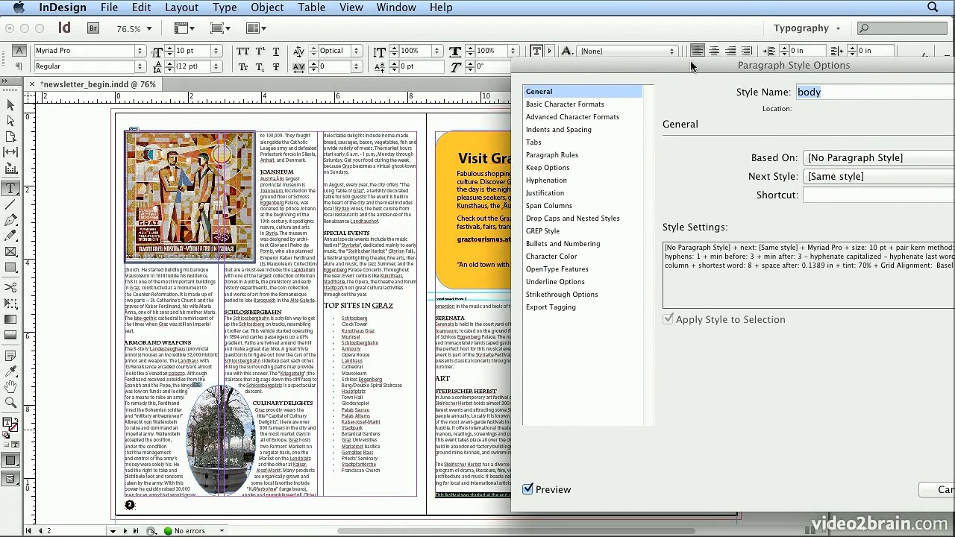
left_click(571, 167)
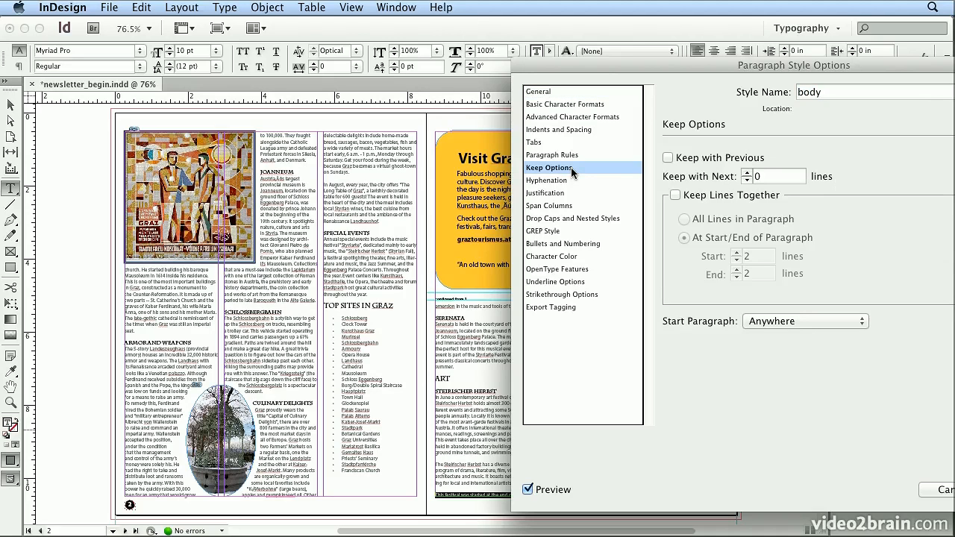
left_click(676, 196)
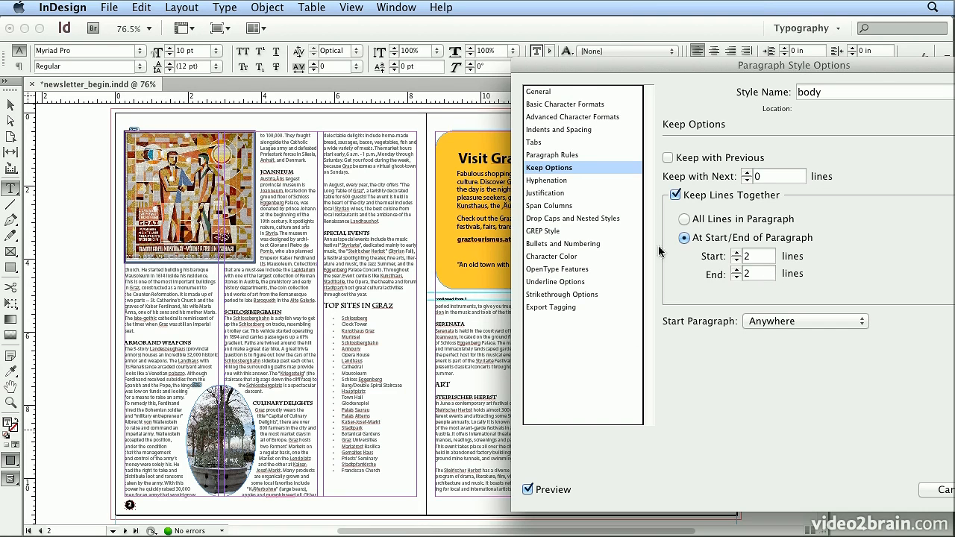
left_click_drag(618, 61, 404, 57)
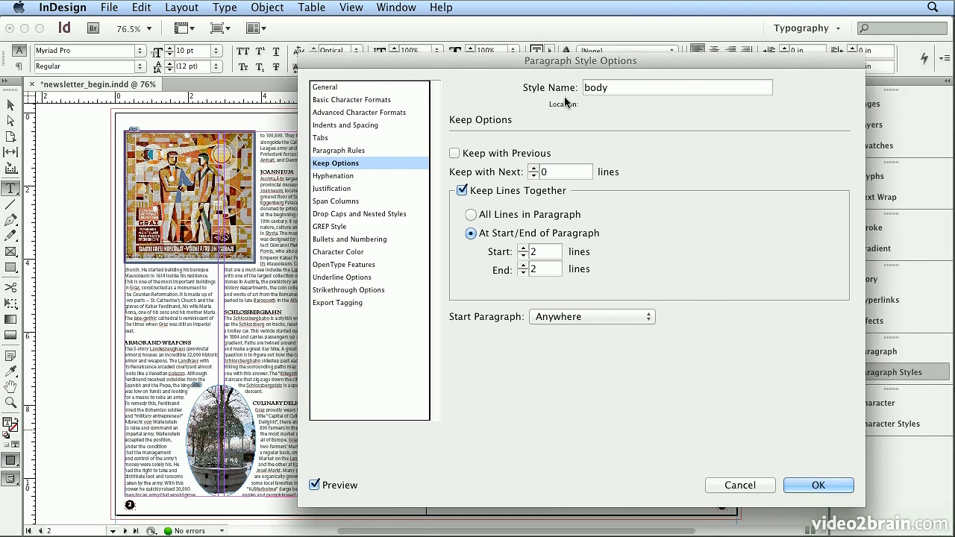
left_click(816, 485)
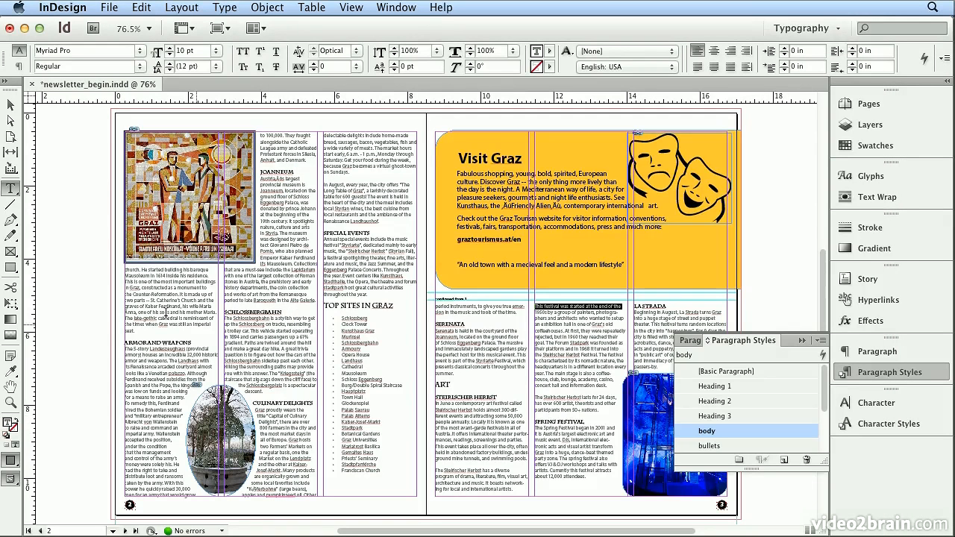
- Start a new character style named "no break" for the words "imperial seat" above the Armor and Weapons heading
left_click(194, 340)
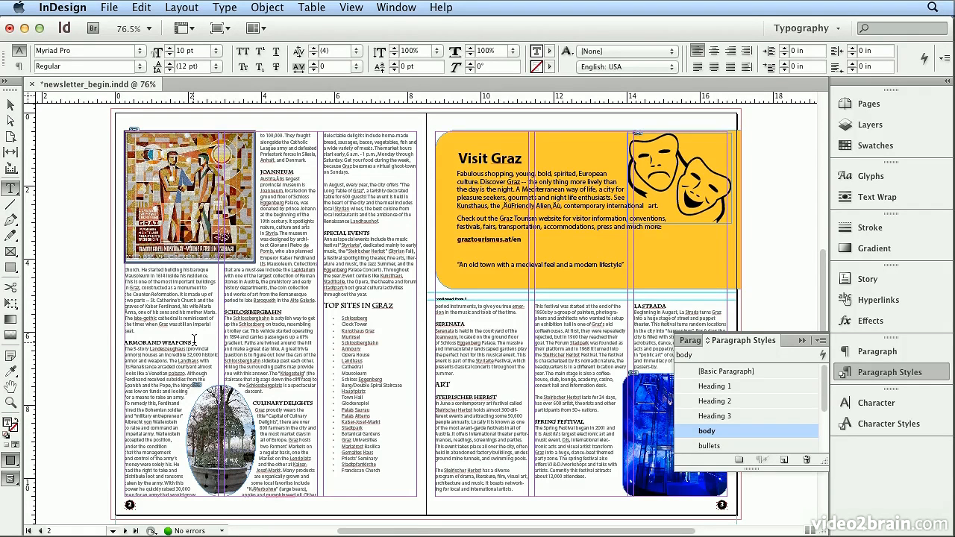
key("super+equal")
key("super+equal")
key("super+equal")
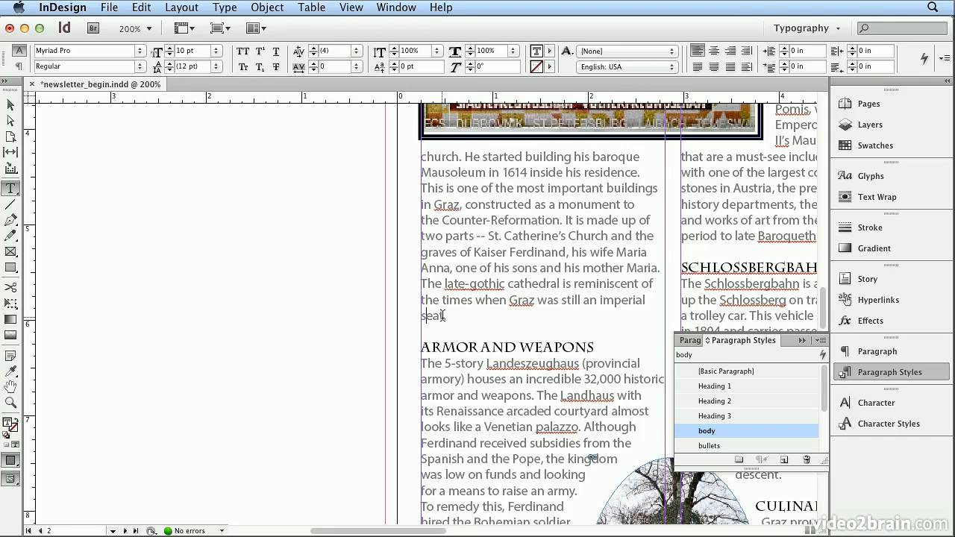
left_click_drag(444, 315, 599, 298)
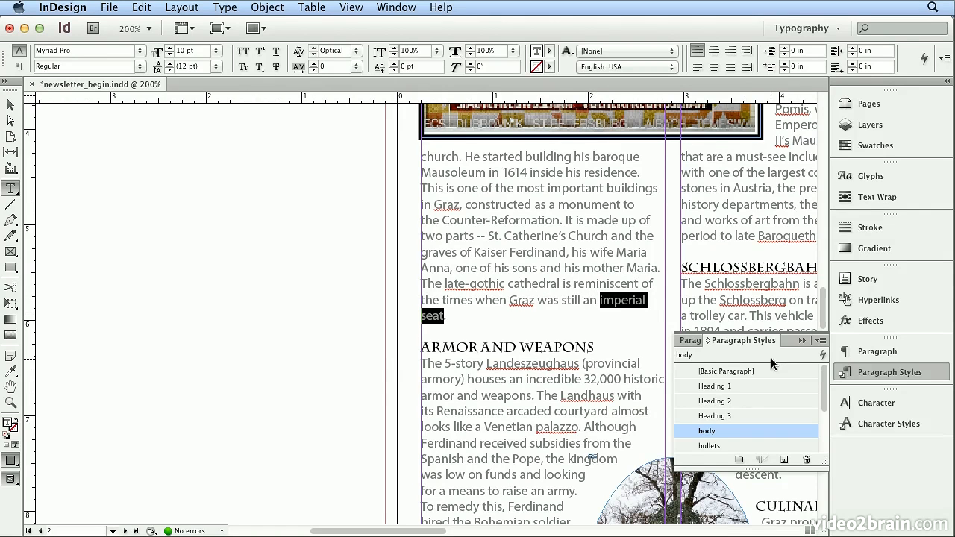
left_click(899, 424)
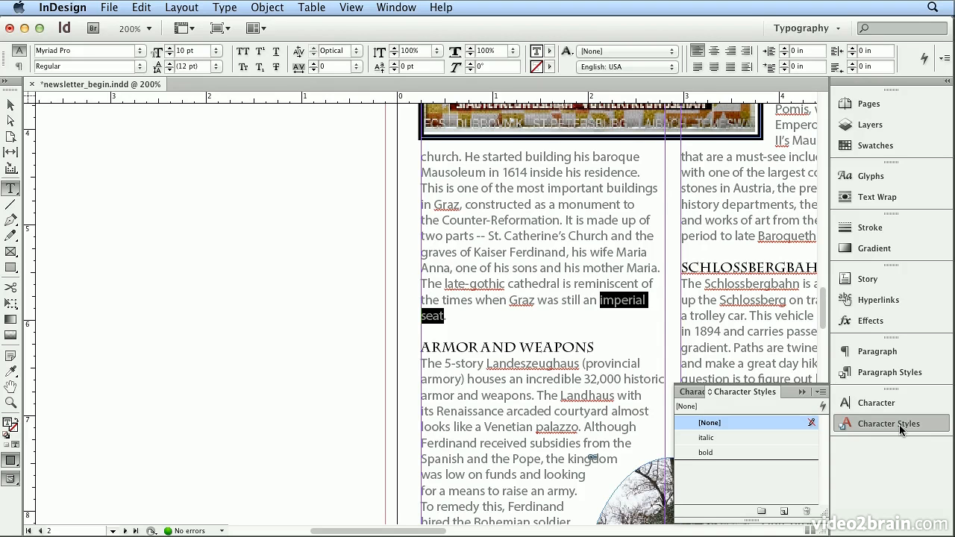
left_click(820, 392)
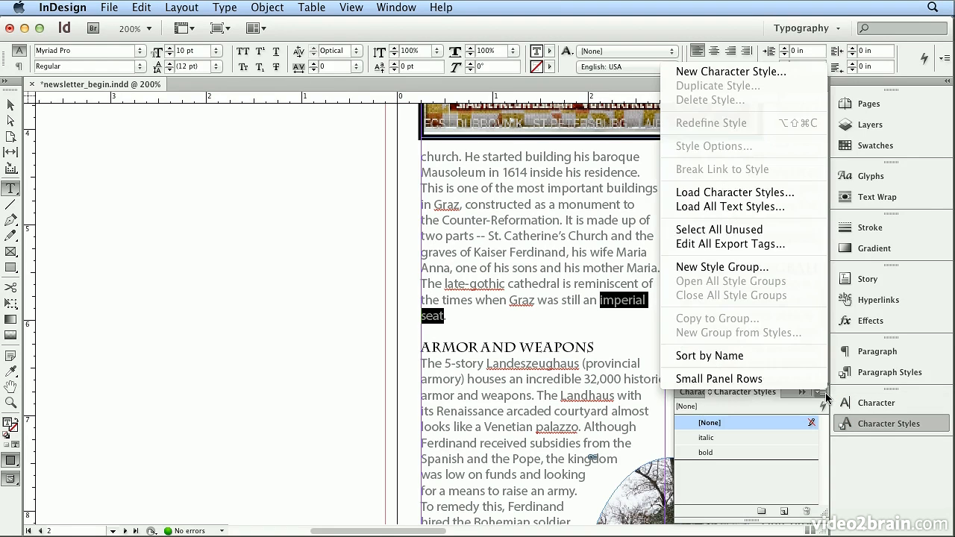
left_click(716, 74)
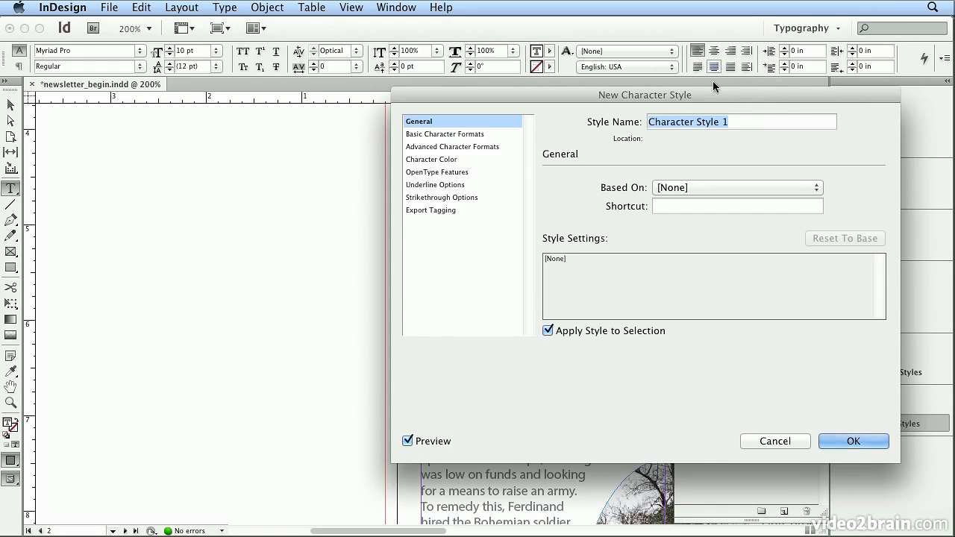
left_click_drag(666, 103, 521, 324)
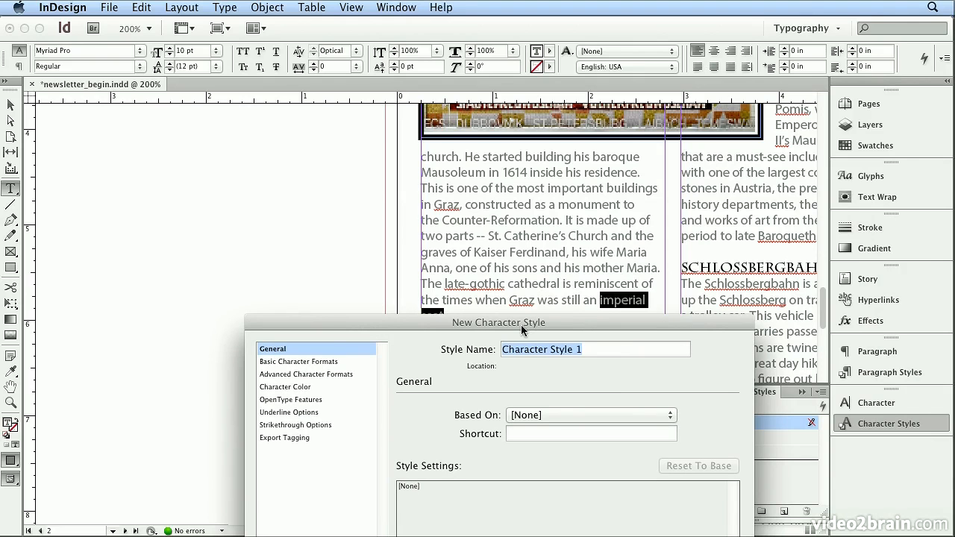
type("no break")
- Enable No Break in the new style's basic character formats and save it with the style applied to "imperial seat"
left_click(319, 362)
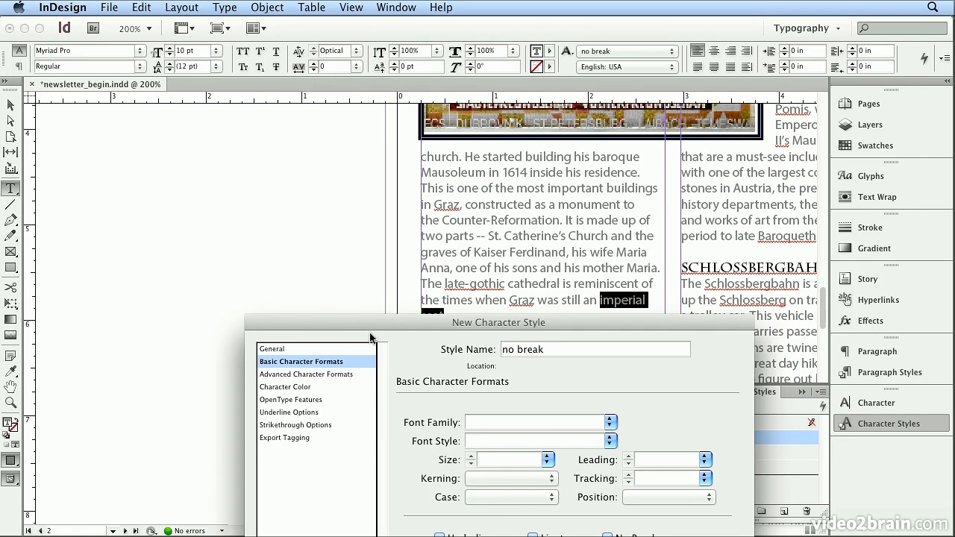
left_click_drag(362, 323, 335, 303)
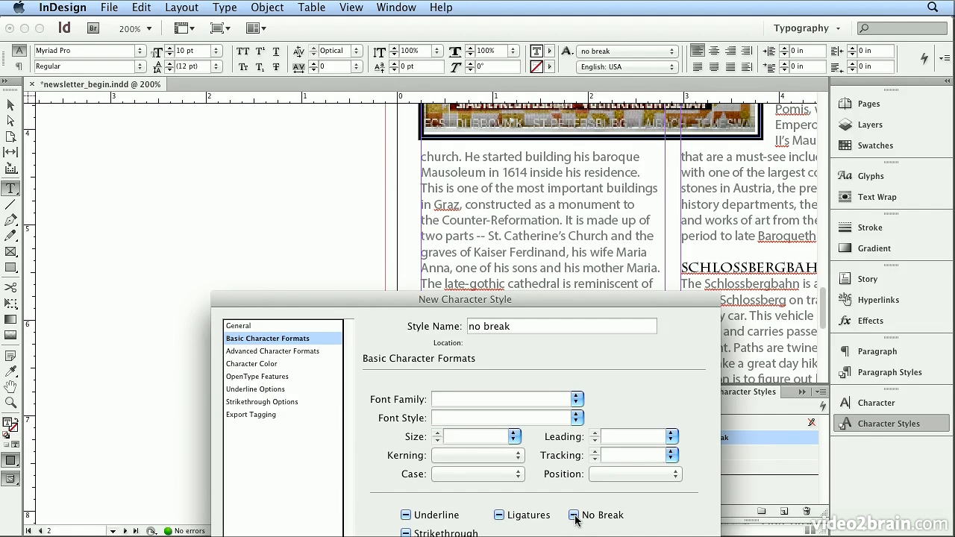
left_click(575, 521)
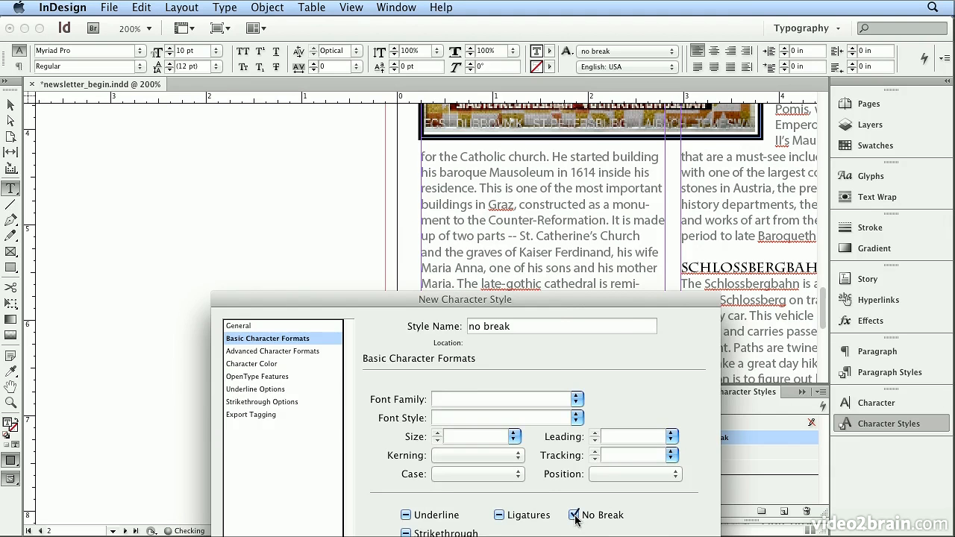
left_click_drag(548, 295, 546, 361)
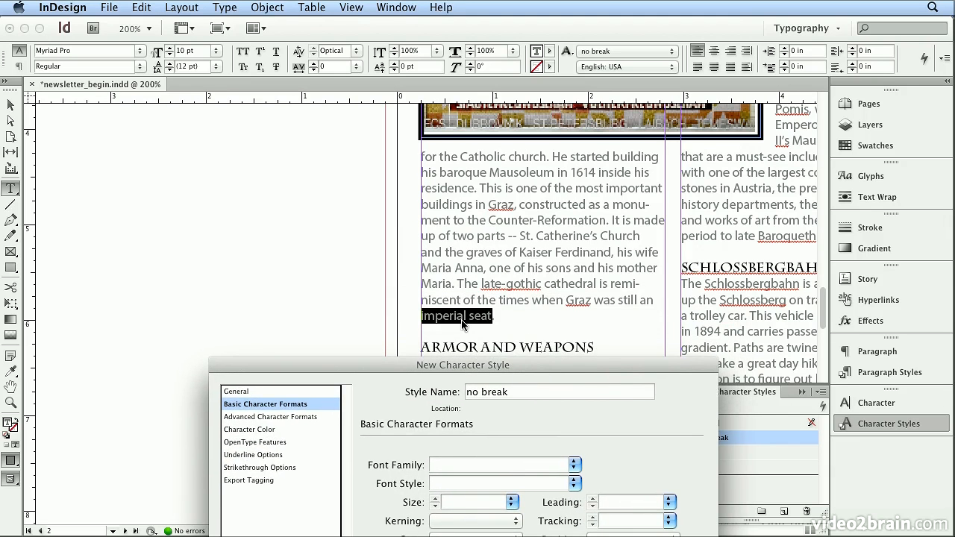
left_click_drag(461, 367, 482, 135)
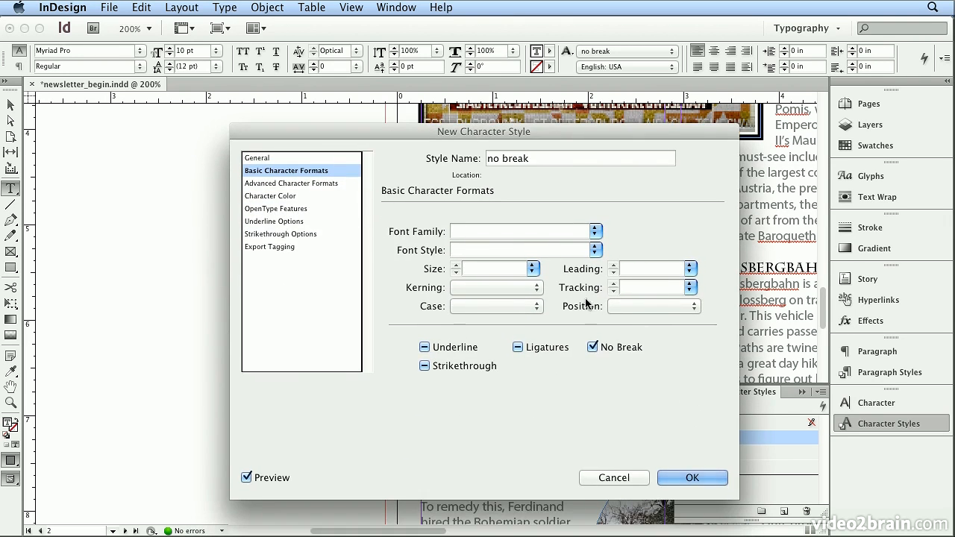
left_click(684, 477)
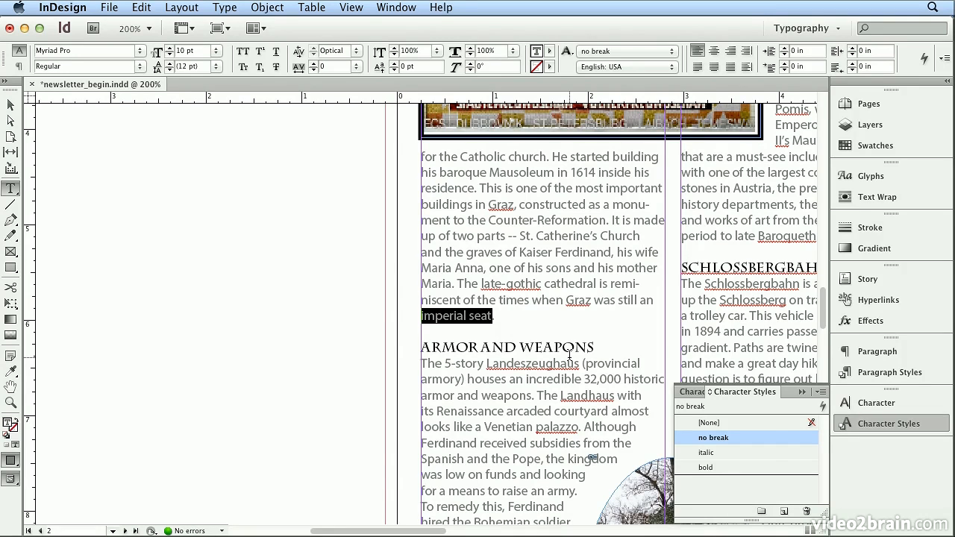
- Reset "imperial seat" to no character style and try a forced line break before it, adding "new text to this line" before the break
left_click(761, 427)
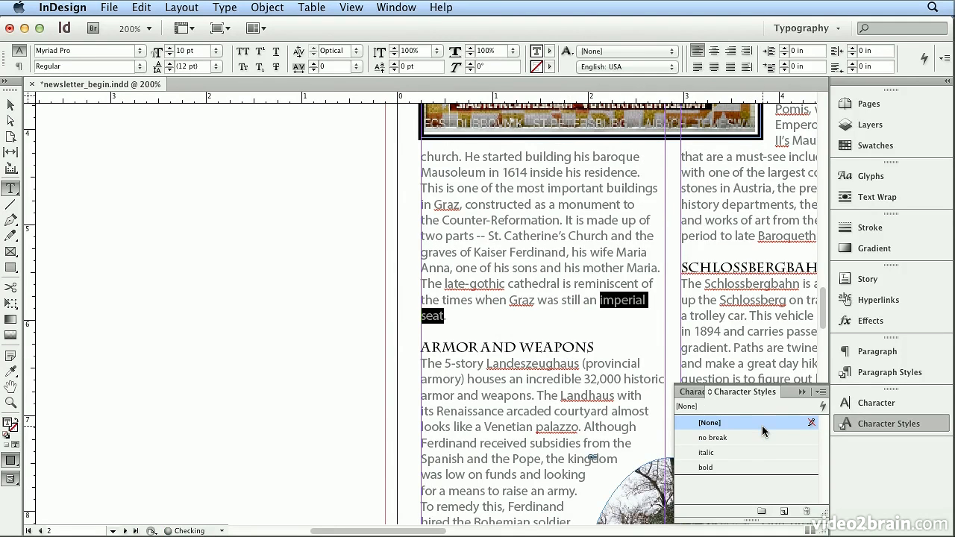
left_click(639, 306)
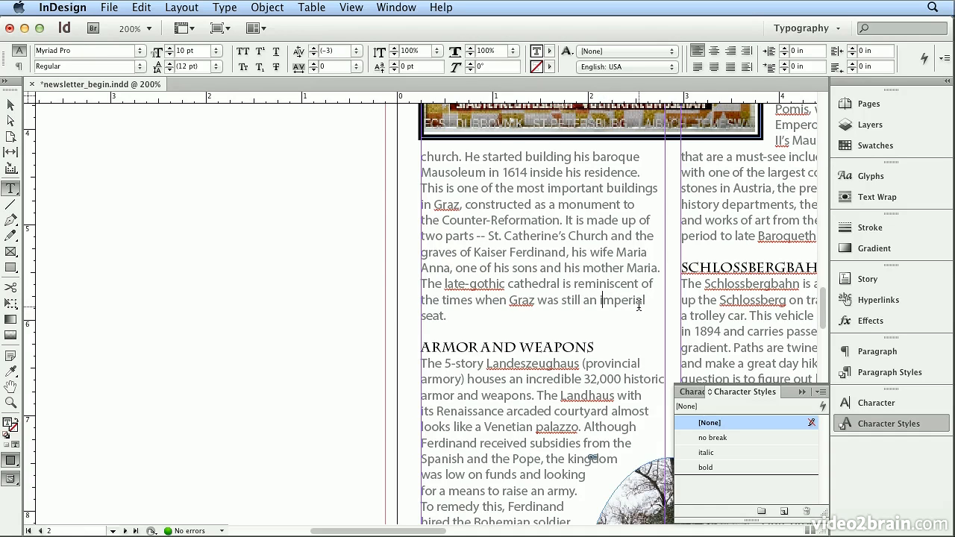
key("Left")
key("shift+Return")
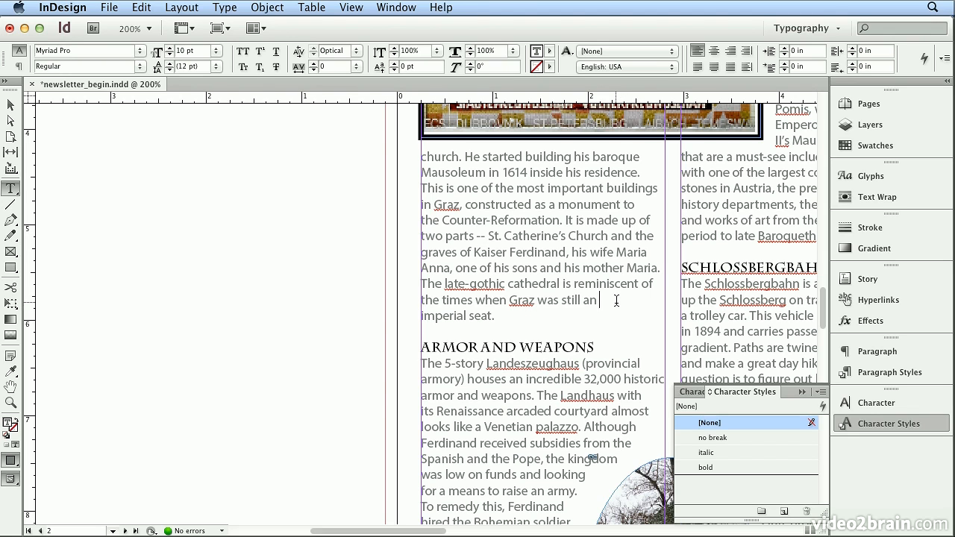
type("new text to thi")
type("s line")
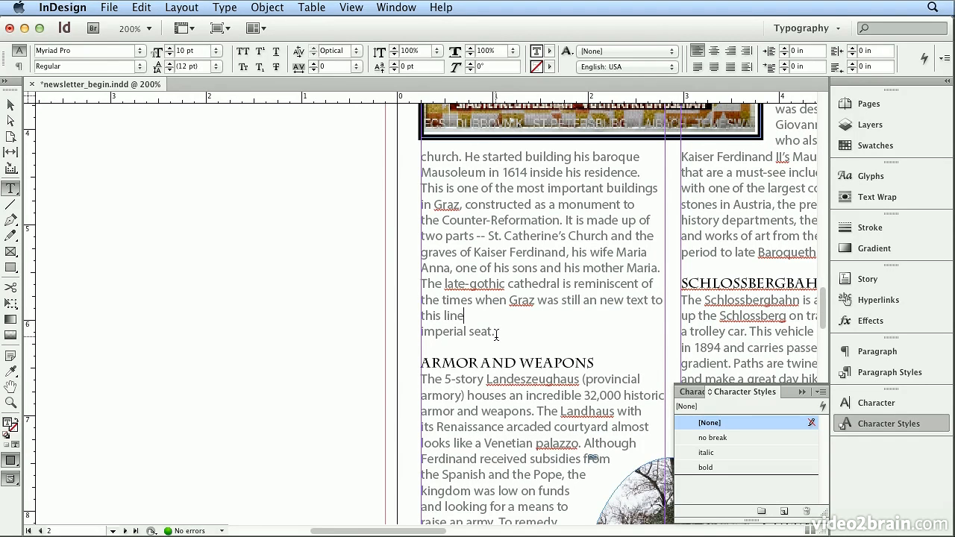
- Undo the added text and the forced line break before "imperial seat"
left_click(141, 7)
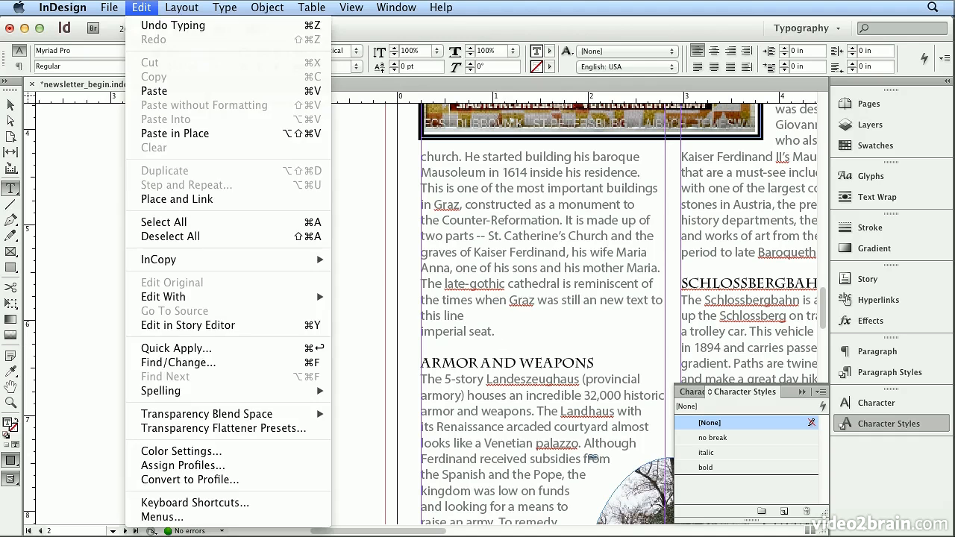
left_click(140, 27)
left_click(141, 8)
left_click(138, 26)
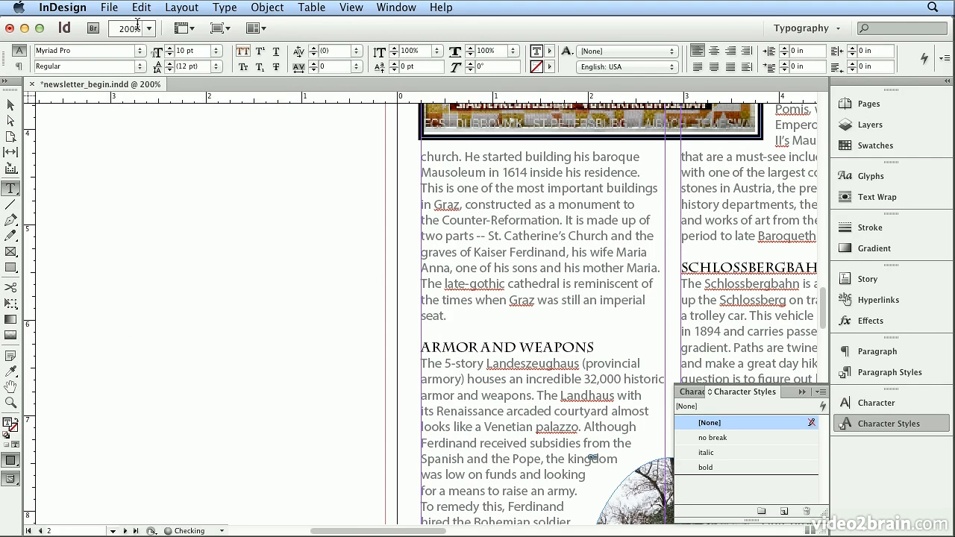
- Apply the no break character style to "imperial seat" at the end of the paragraph
left_click(599, 300)
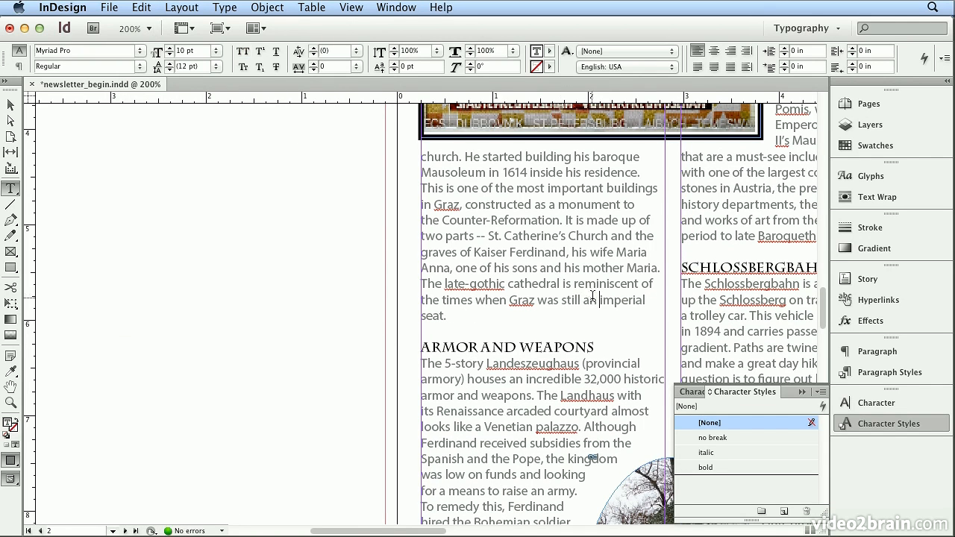
left_click_drag(597, 298, 444, 316)
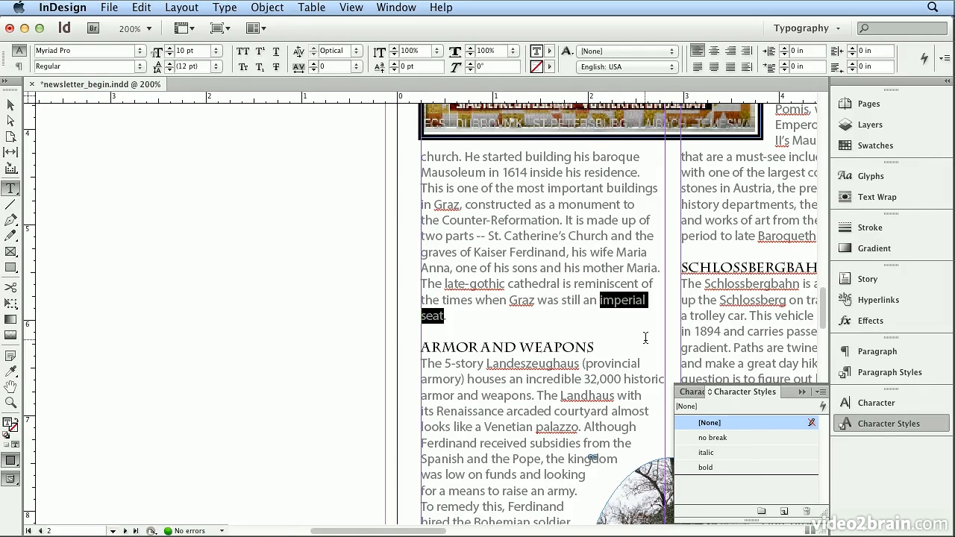
left_click(736, 438)
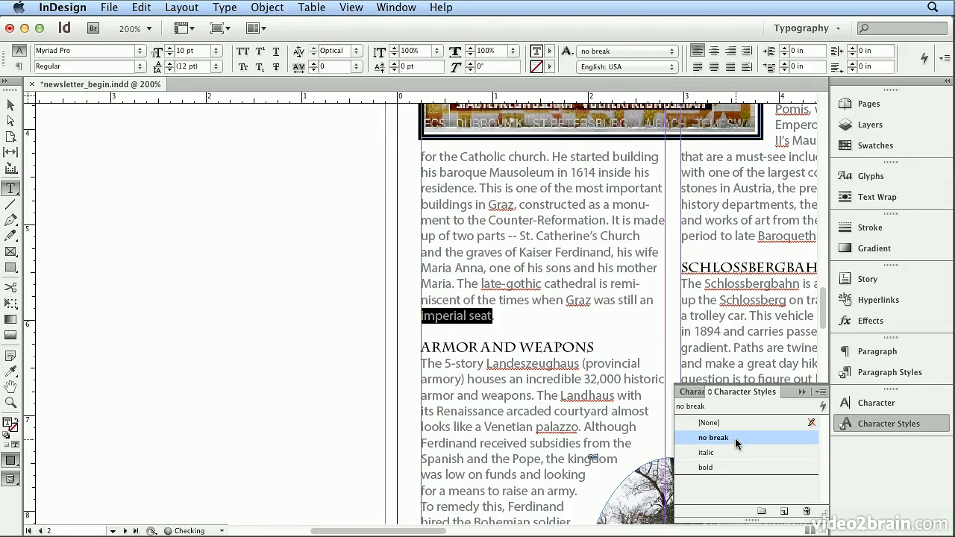
- Test the no break style's reflow by adding "new text to this line" before "imperial seat", and undo the addition
left_click(654, 300)
type("new")
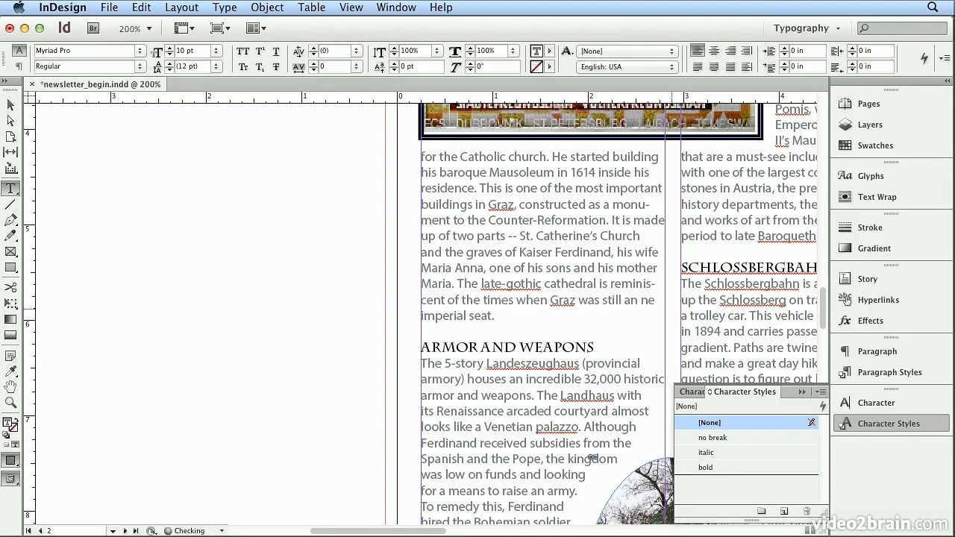
type(" text to this line")
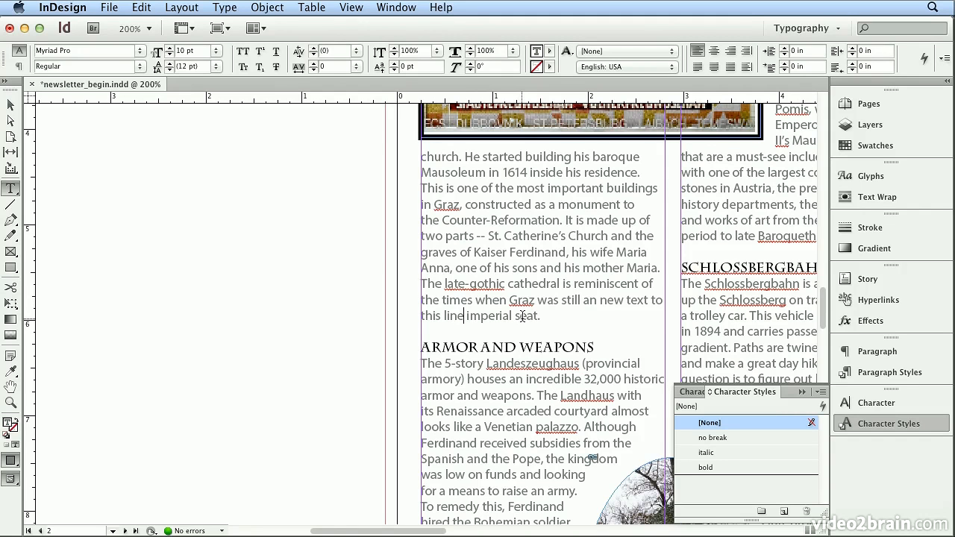
left_click(144, 28)
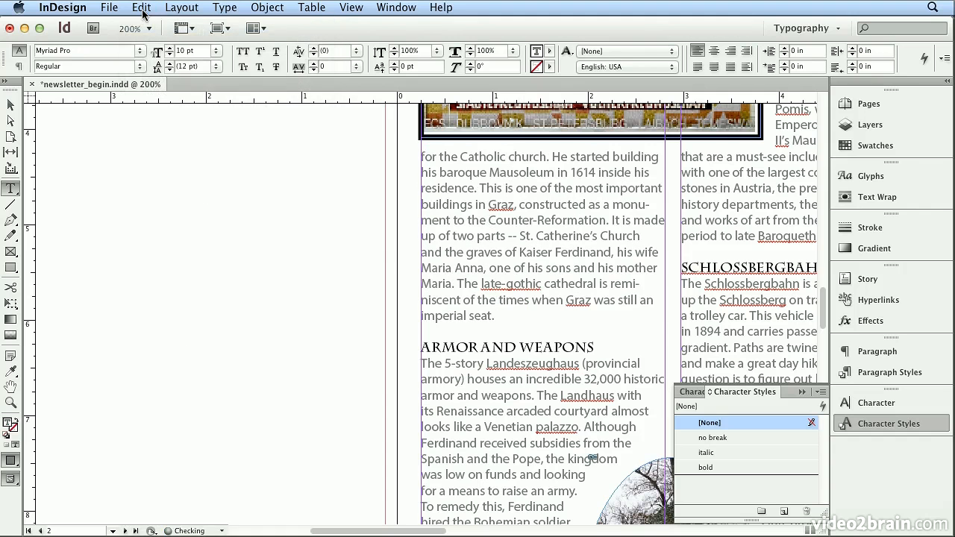
left_click(443, 321)
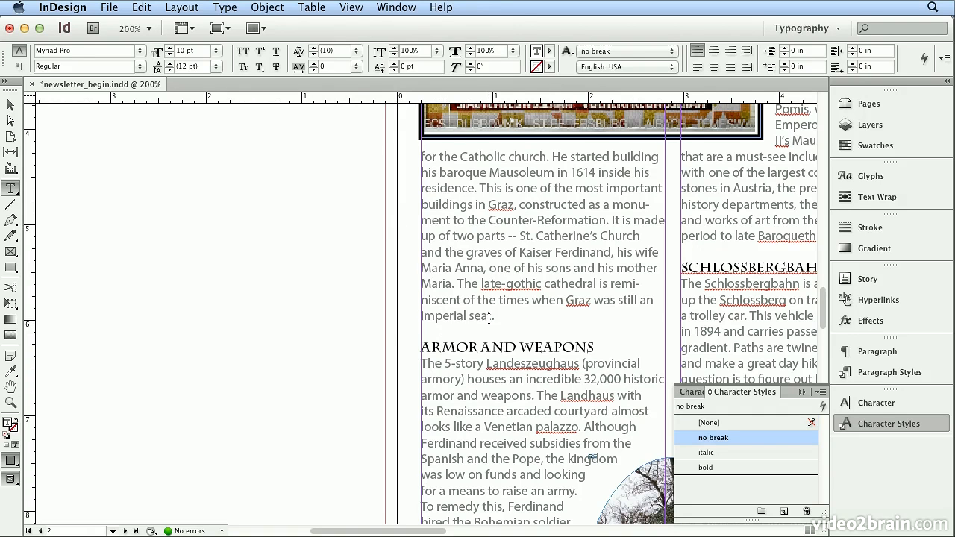
- Apply the no break character style to "ghost-town on" in the paragraph ending in "Sundays" on the spread's first page
left_click(351, 7)
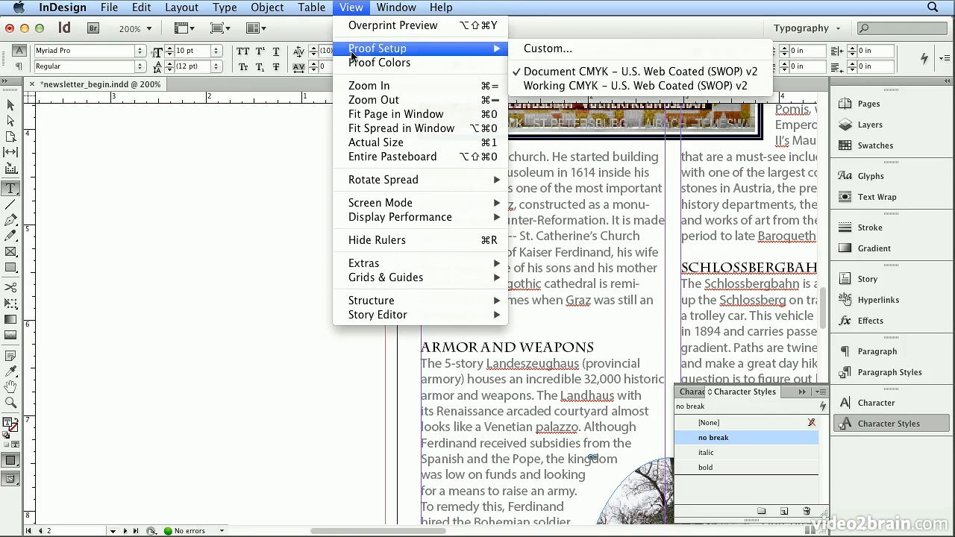
left_click(361, 127)
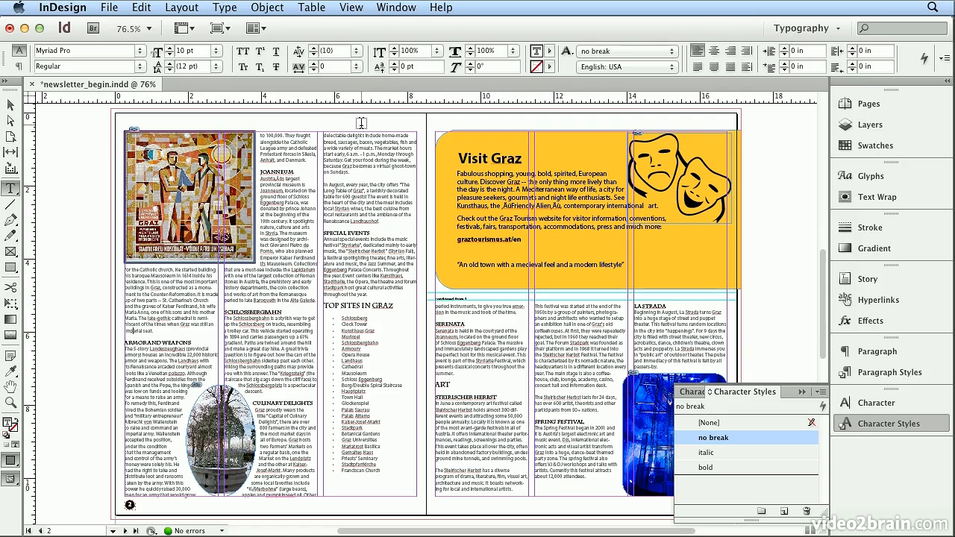
left_click(408, 169)
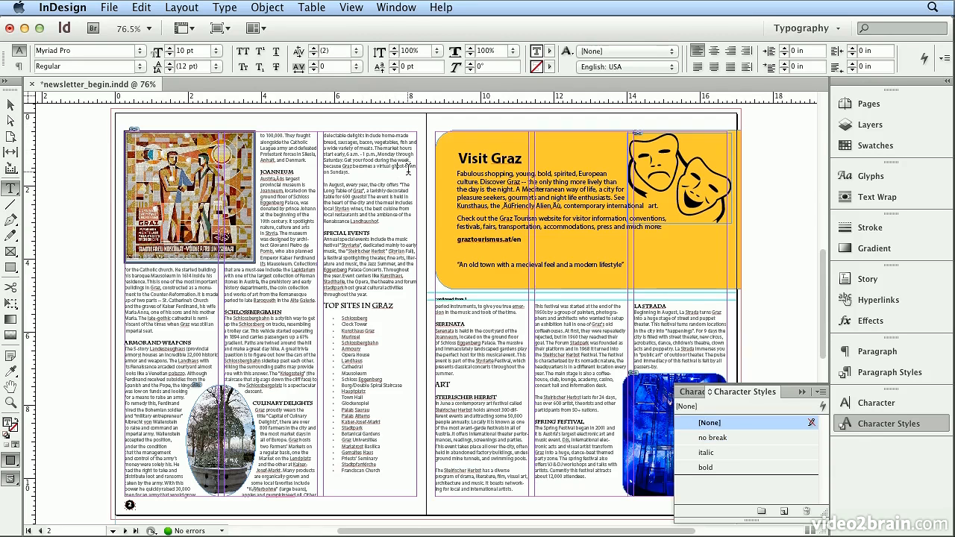
key("super+equal")
key("super+equal")
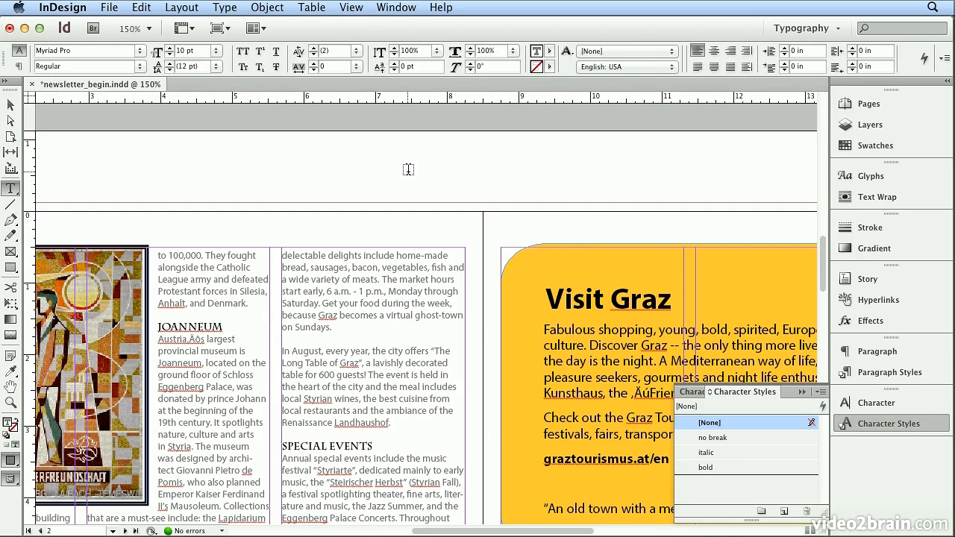
left_click_drag(417, 315, 292, 328)
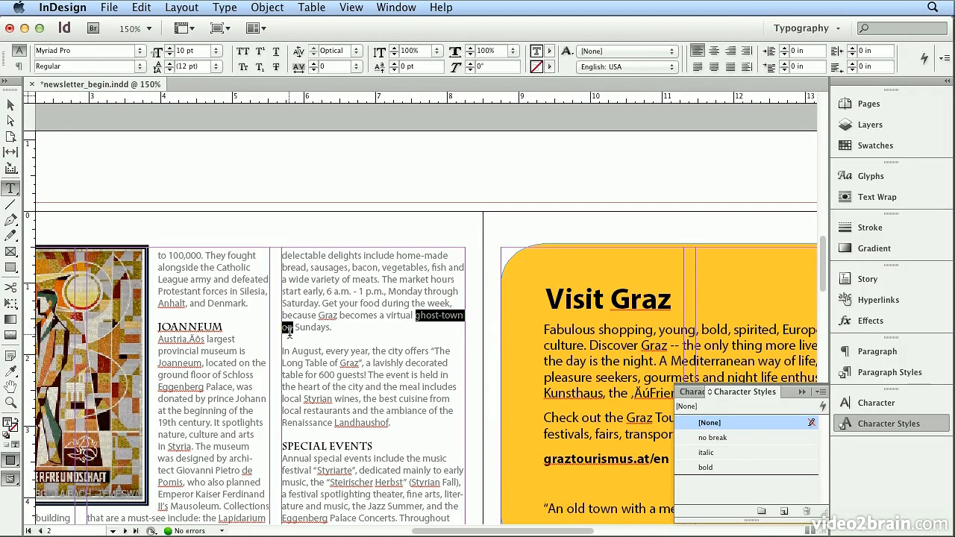
left_click(738, 440)
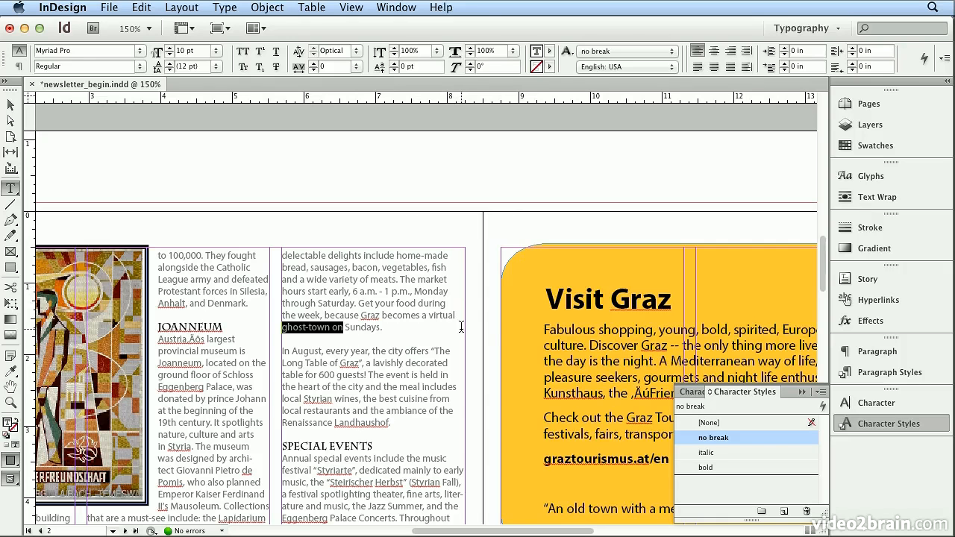
left_click(351, 7)
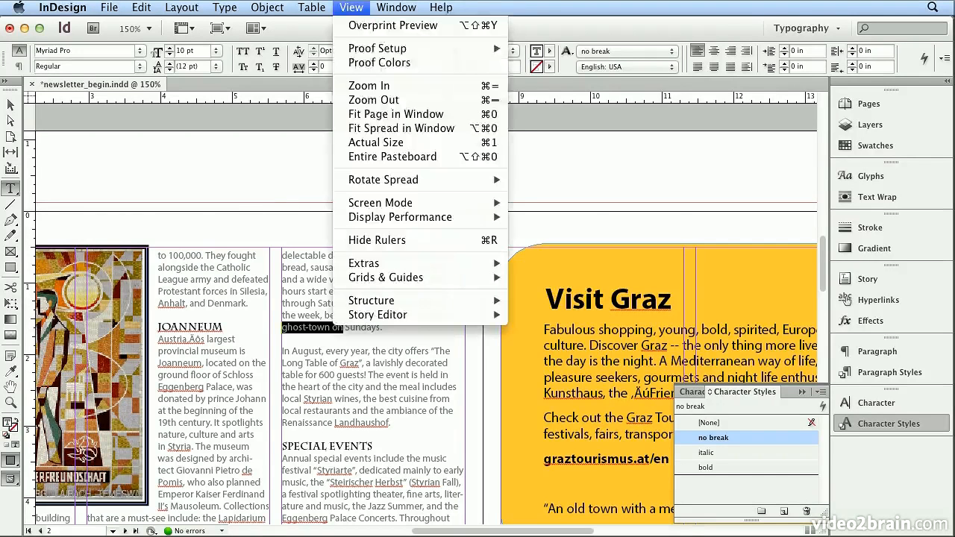
left_click(377, 128)
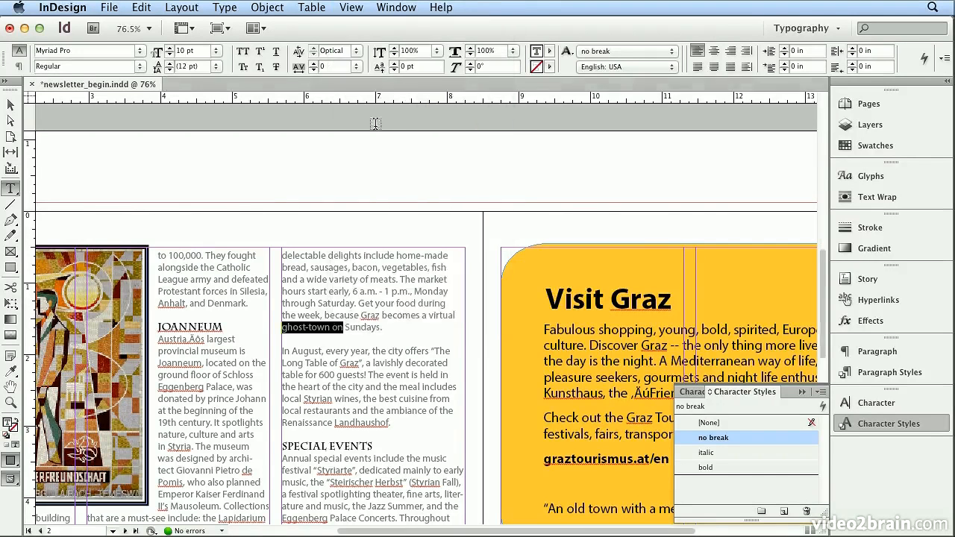